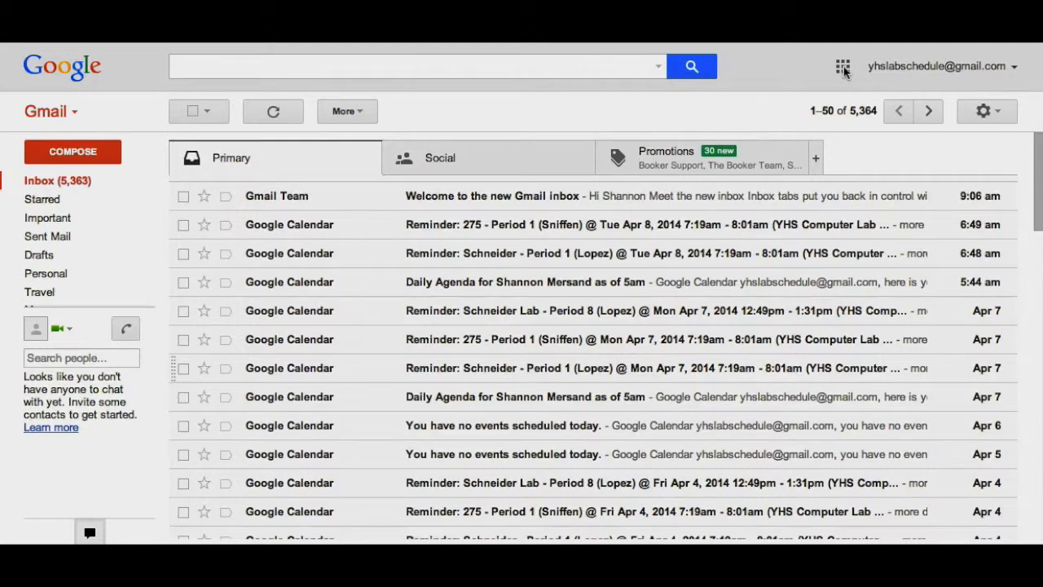
Step: Open Blogger from the extended list of Google apps and re-enter the account password to sign in
left_click(843, 69)
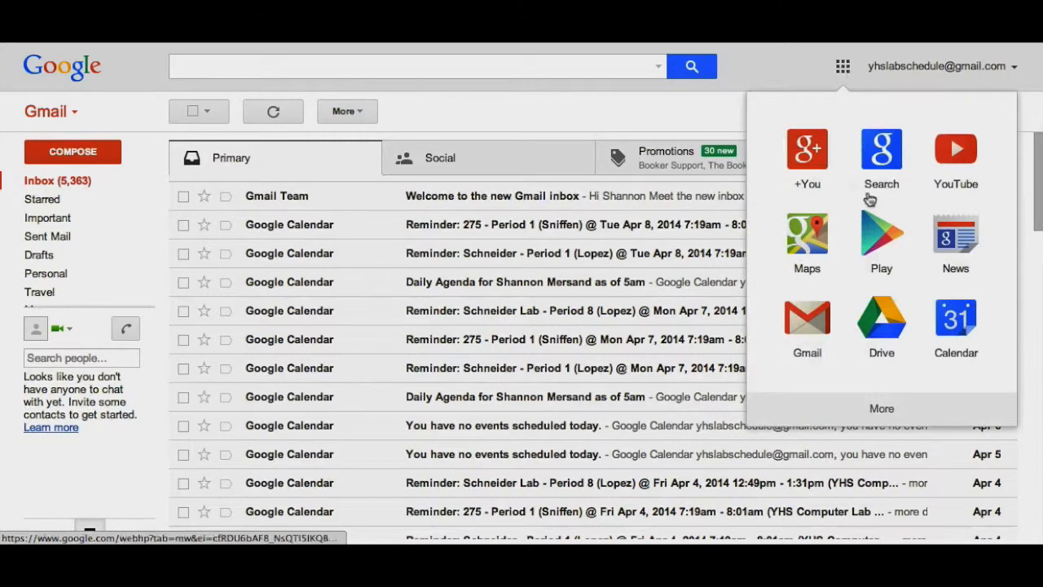
left_click(876, 412)
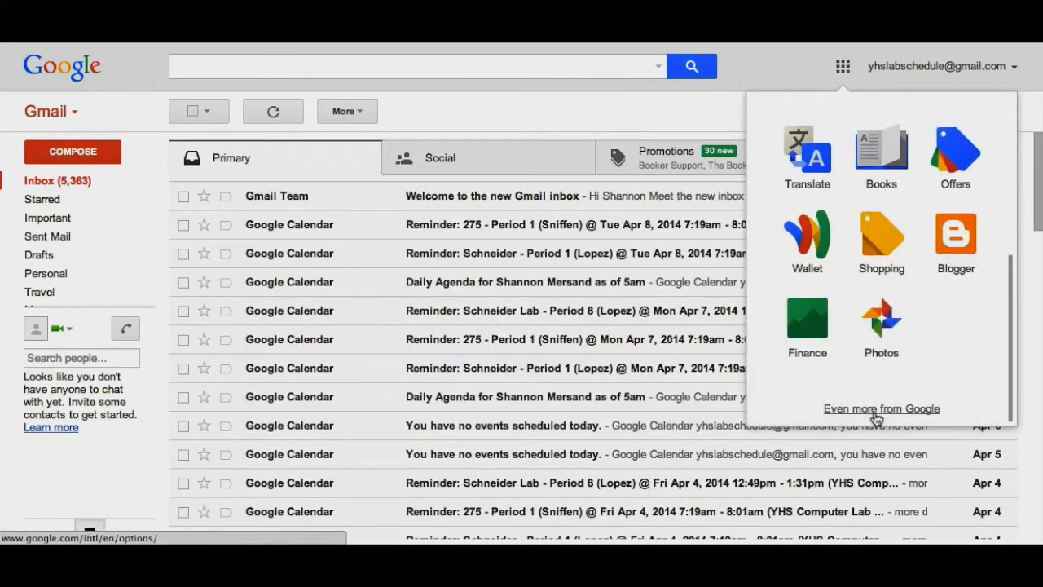
left_click(955, 240)
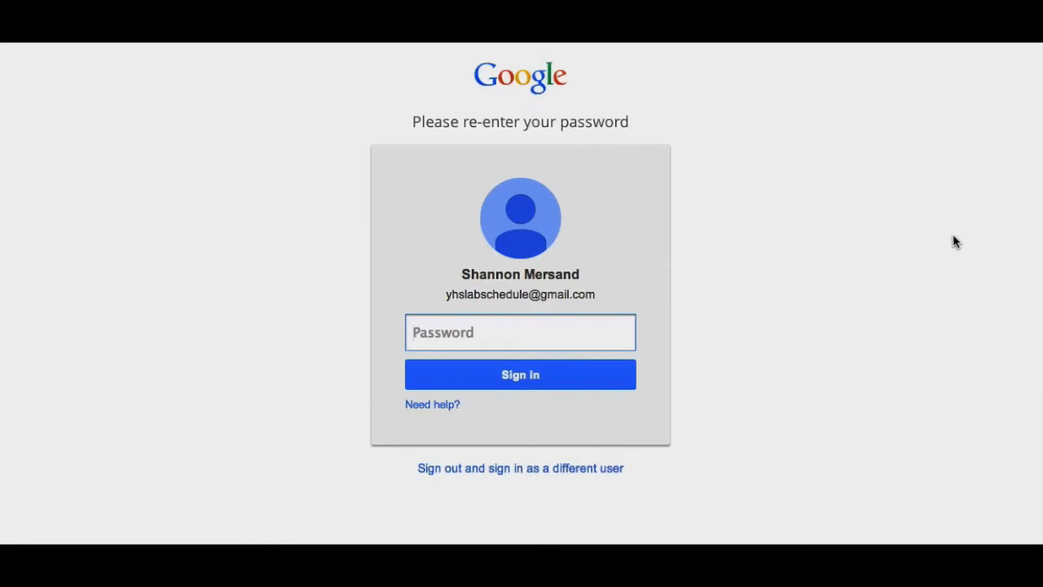
type("••••••••")
key("Return")
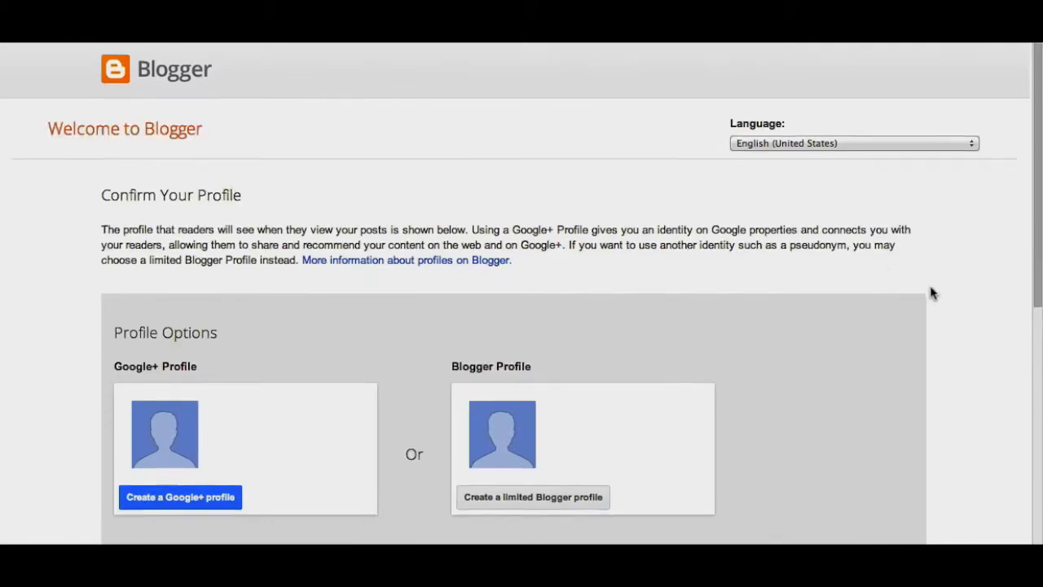
Step: Opt out of the feature announcement e-mails while reviewing the profile options on the Blogger welcome page
scroll(933, 293, "down", 3)
scroll(933, 293, "down", 1)
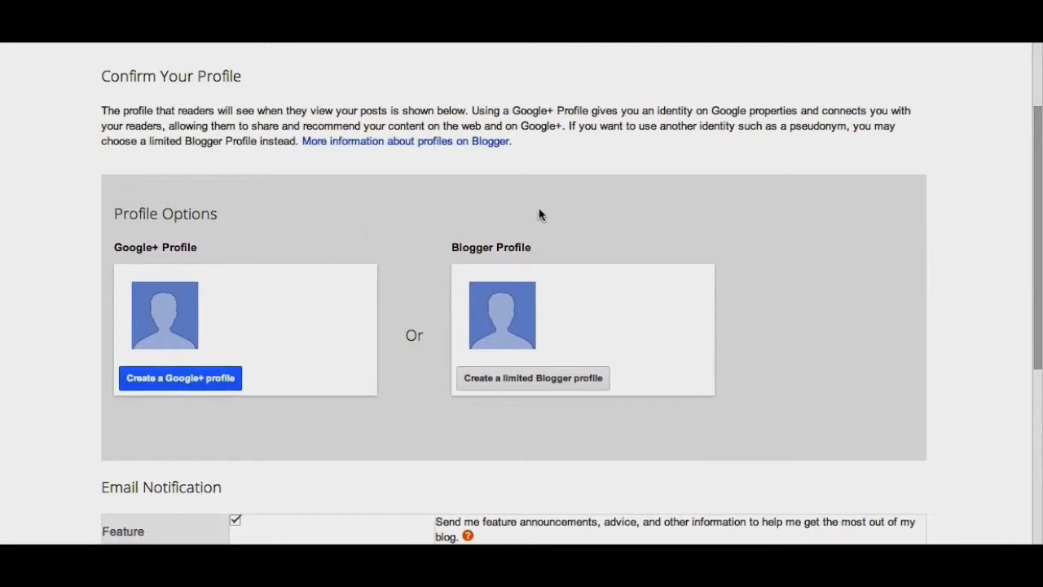
scroll(593, 273, "down", 1)
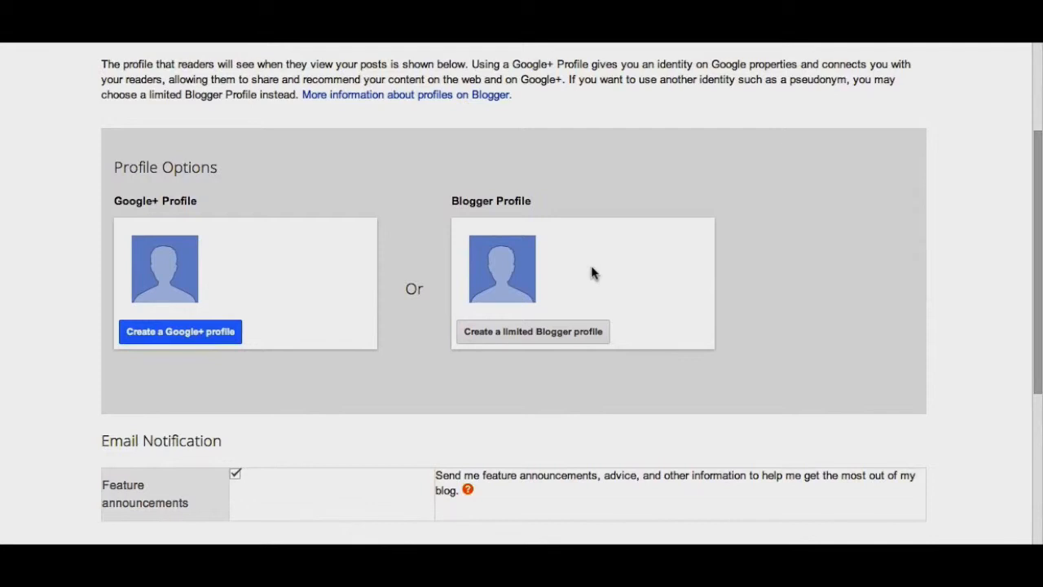
scroll(592, 273, "down", 1)
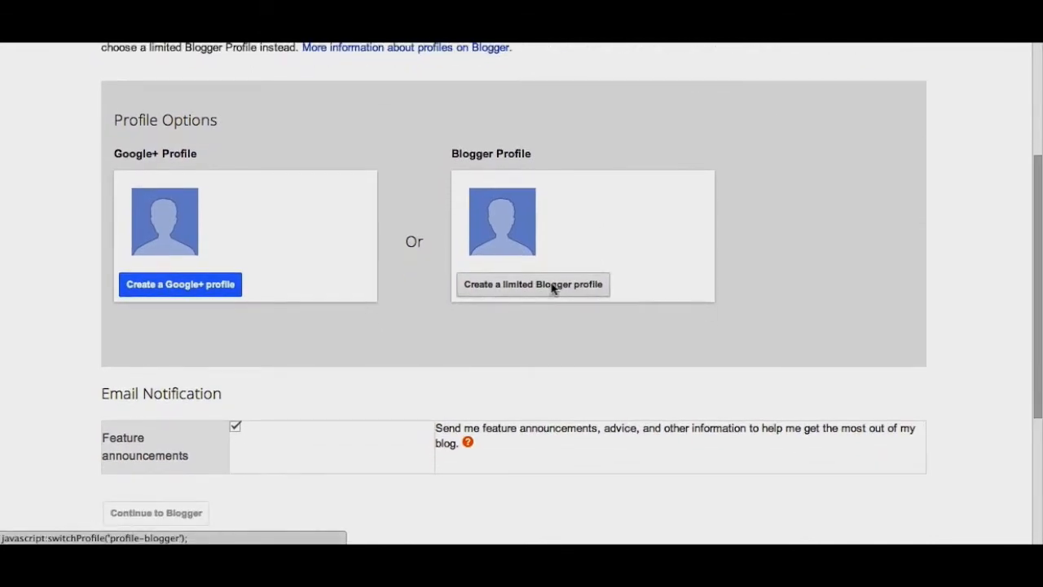
scroll(345, 435, "down", 1)
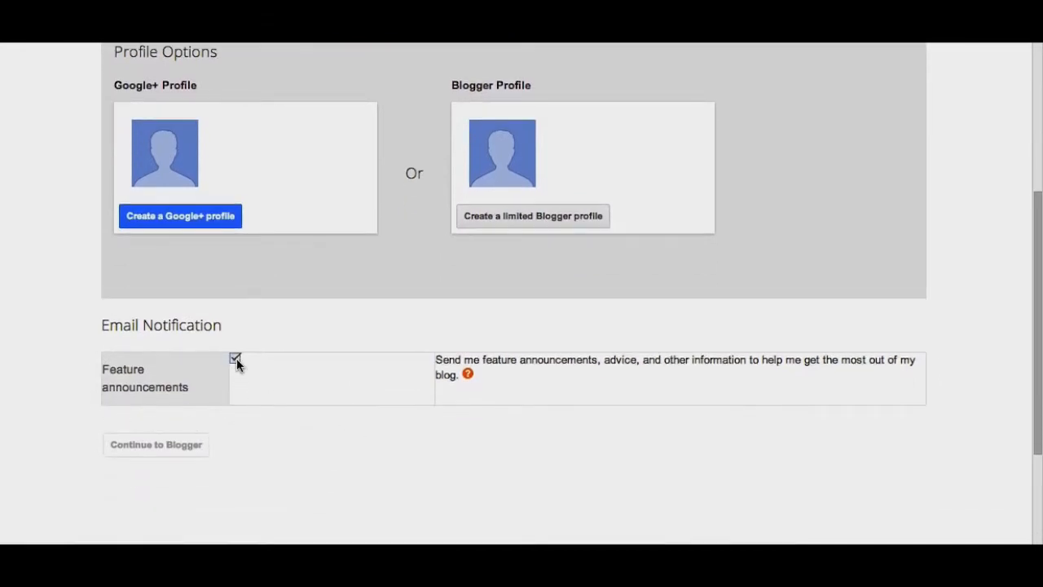
scroll(236, 362, "up", 2)
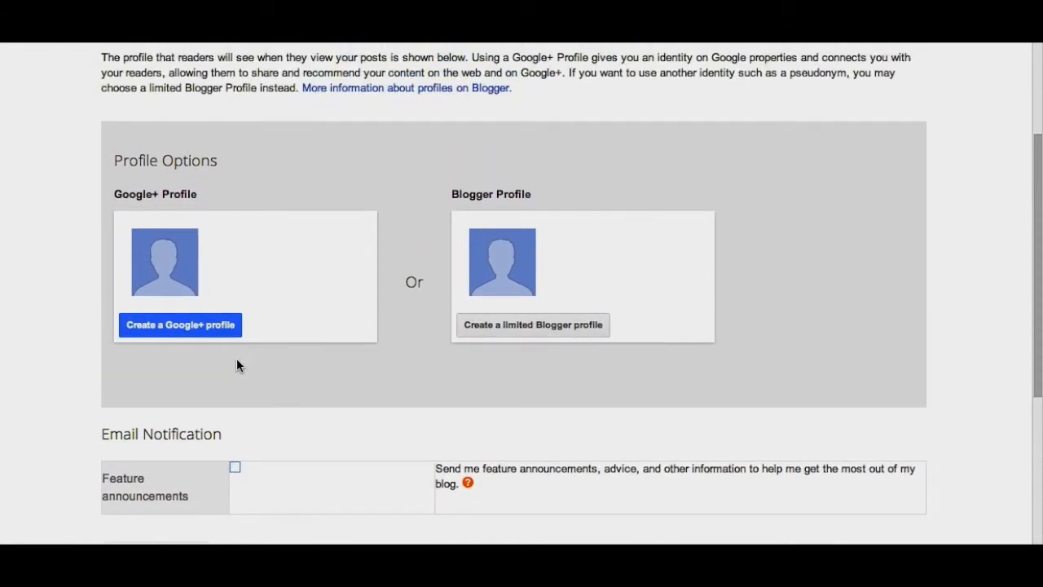
Step: Create a limited Blogger profile with the owner's full name as the display name and continue to Blogger
left_click(503, 331)
left_click(260, 262)
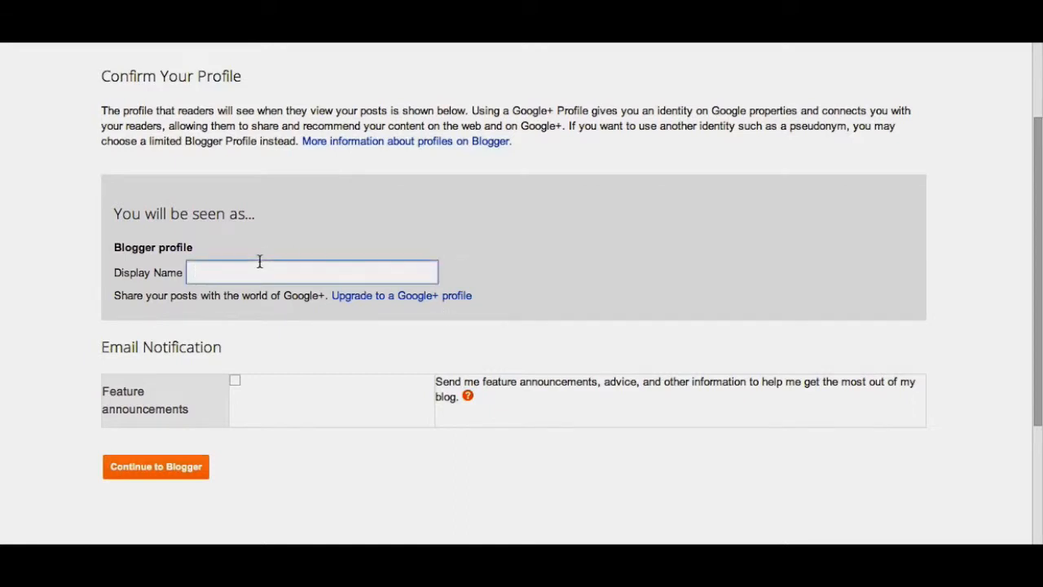
type("Shannon Mersand")
scroll(155, 292, "down", 1)
left_click(149, 419)
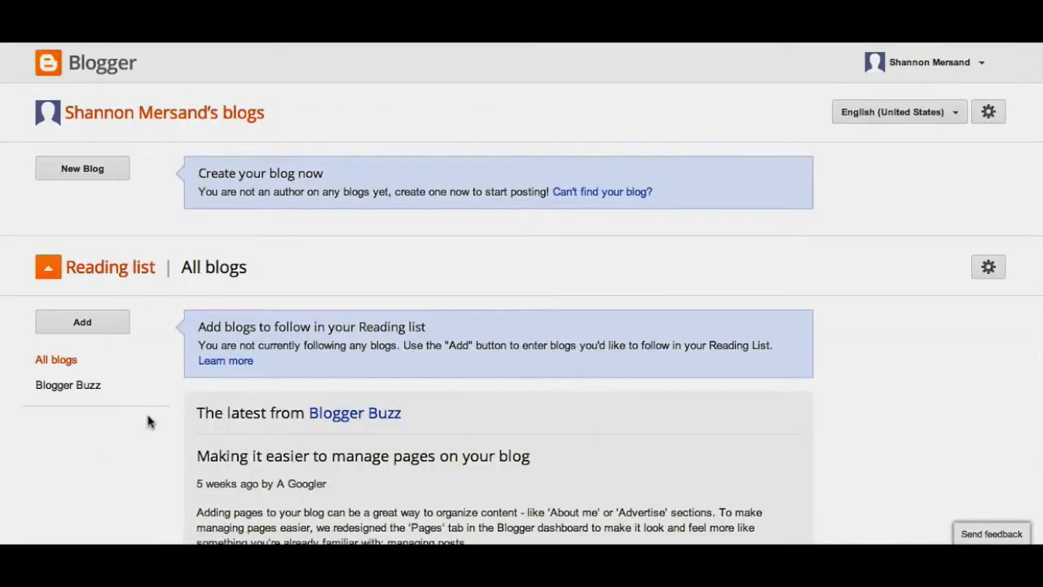
Step: Start a new blog titled as the teacher's Reading List, using the teacher's surname followed by "Reads" as the blogspot address
scroll(796, 291, "down", 1)
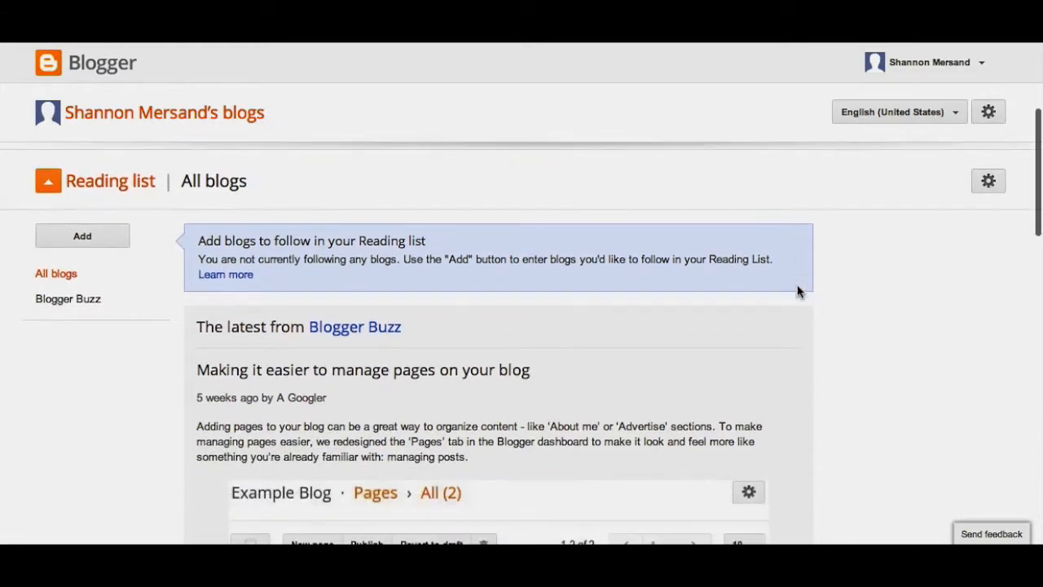
scroll(797, 291, "down", 2)
scroll(797, 291, "up", 3)
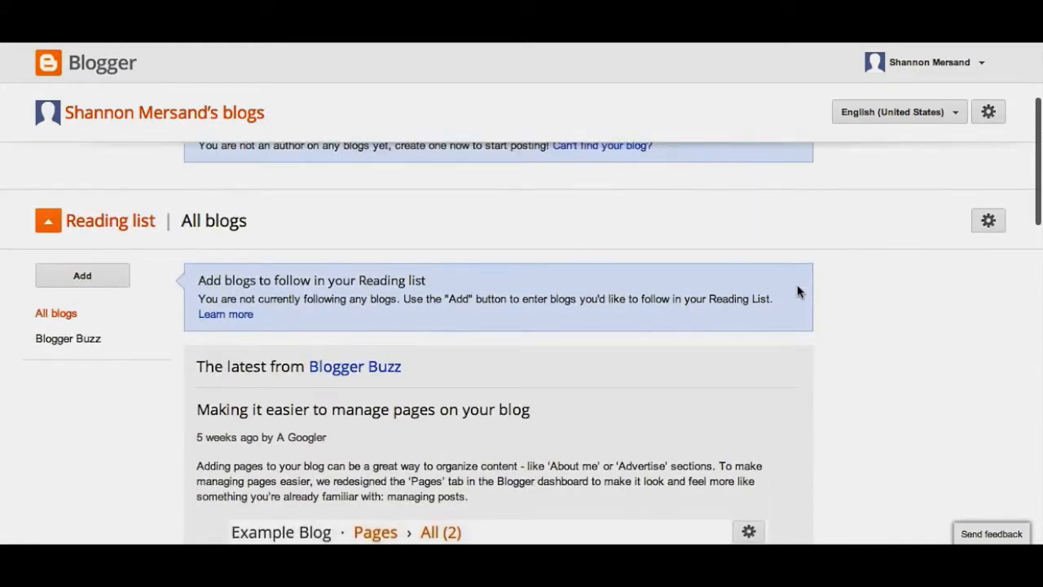
scroll(797, 291, "up", 1)
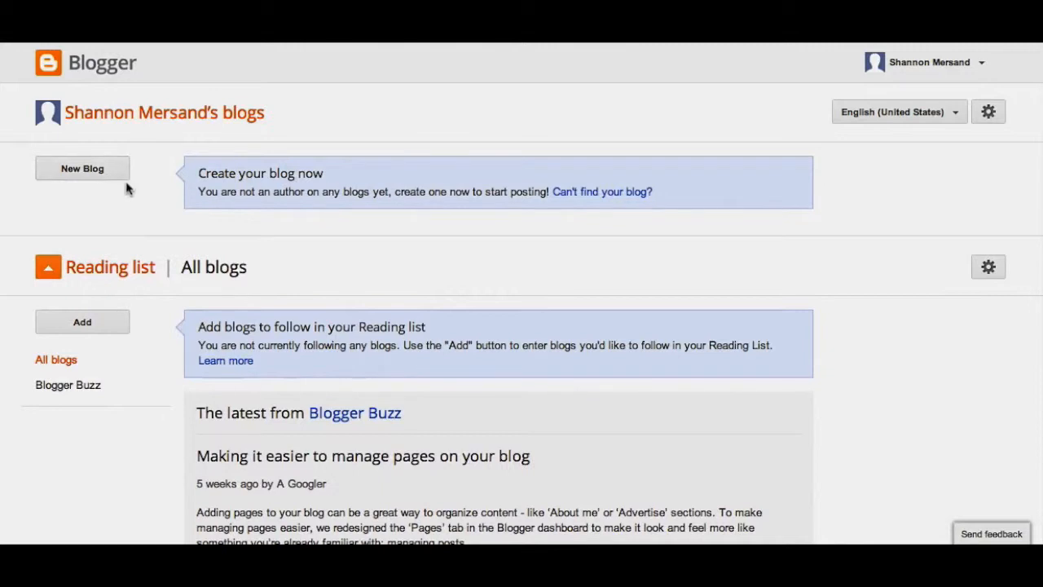
left_click(87, 170)
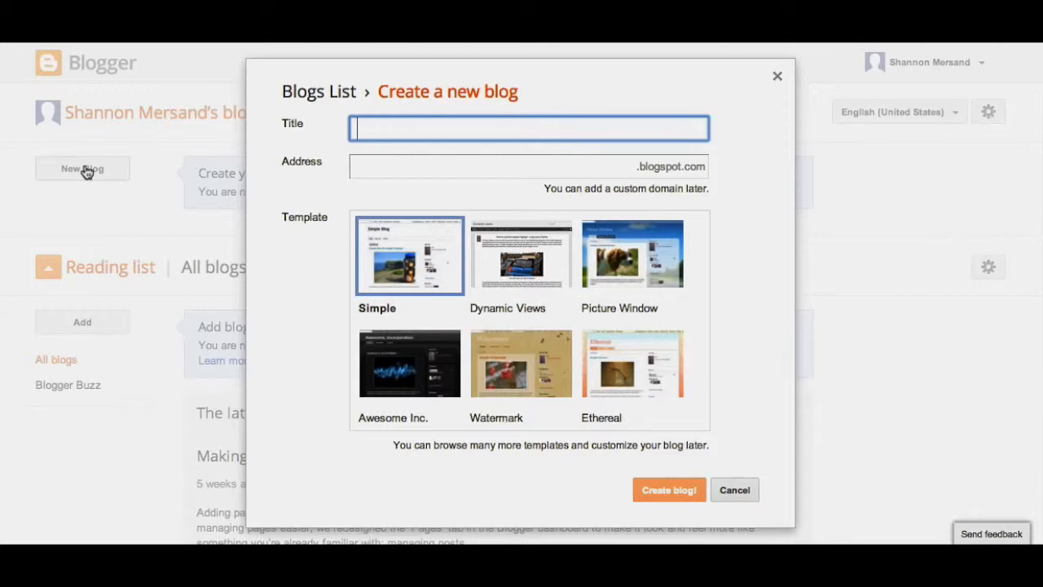
type("Ms. Mersand's Reading List")
left_click(358, 167)
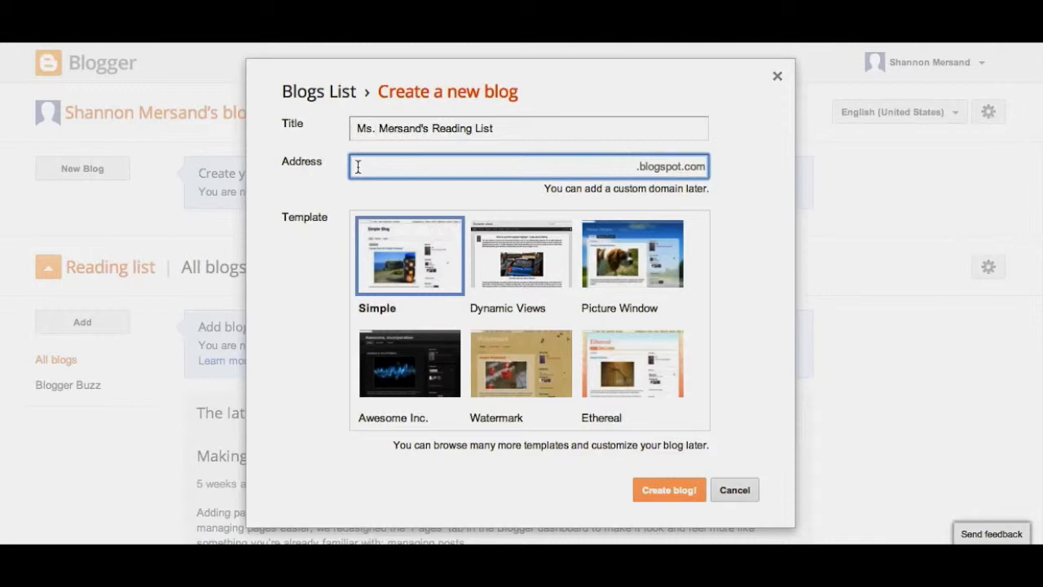
type("Mersa")
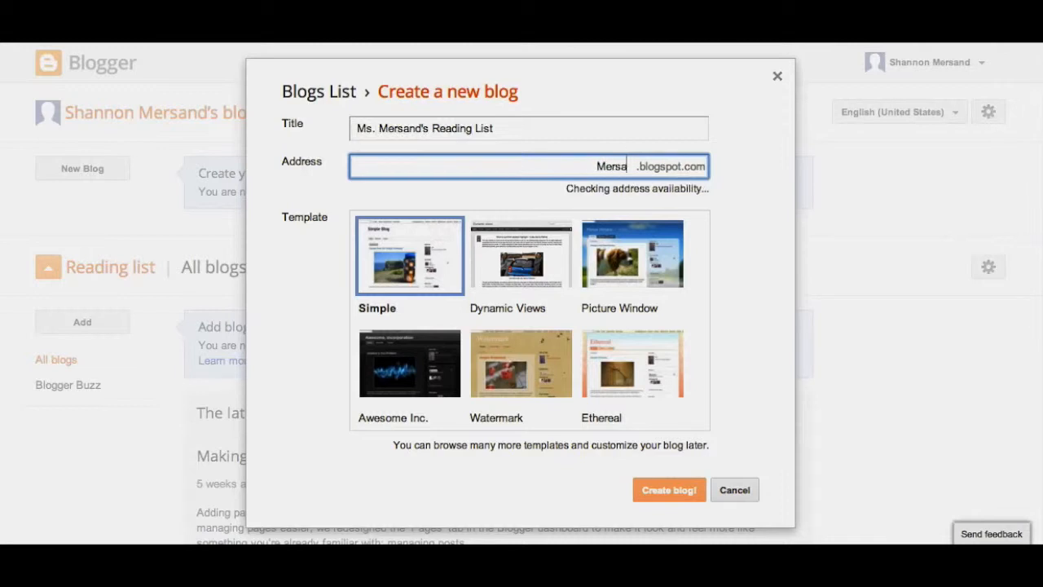
type("ndReads")
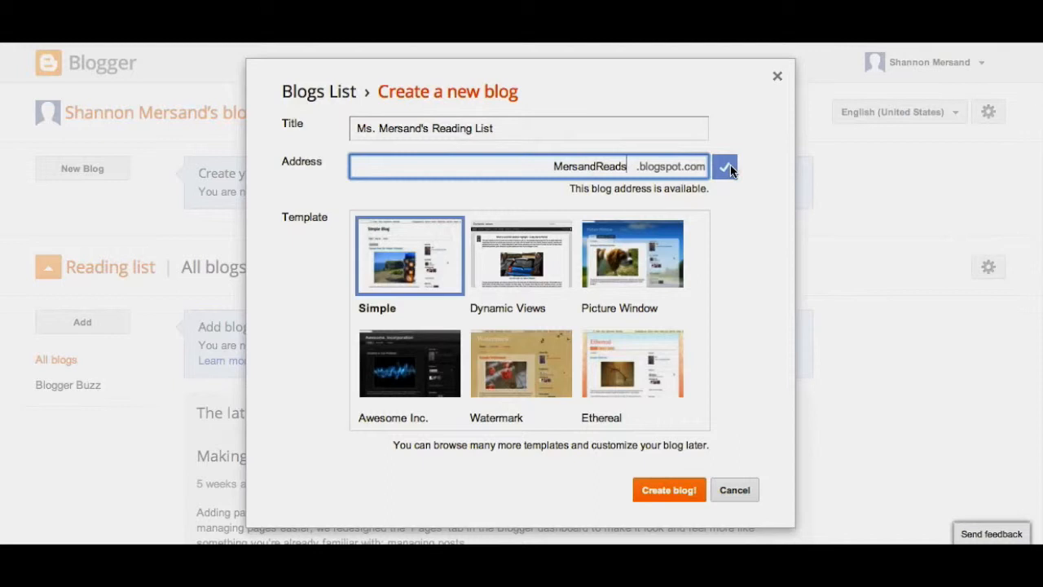
Step: Choose the Picture Window template for the new blog and create the blog
scroll(730, 168, "down", 2)
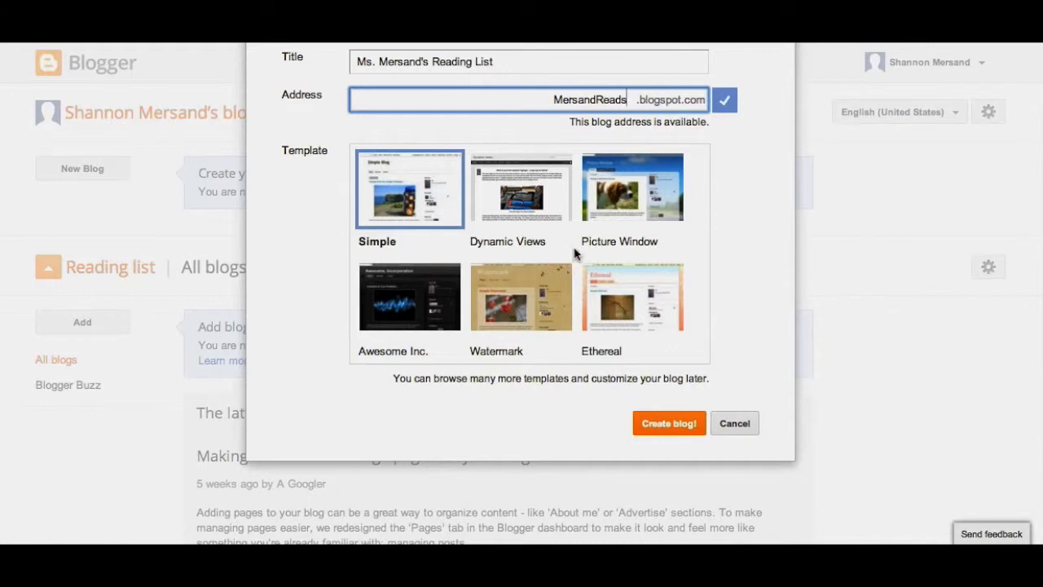
scroll(575, 254, "down", 3)
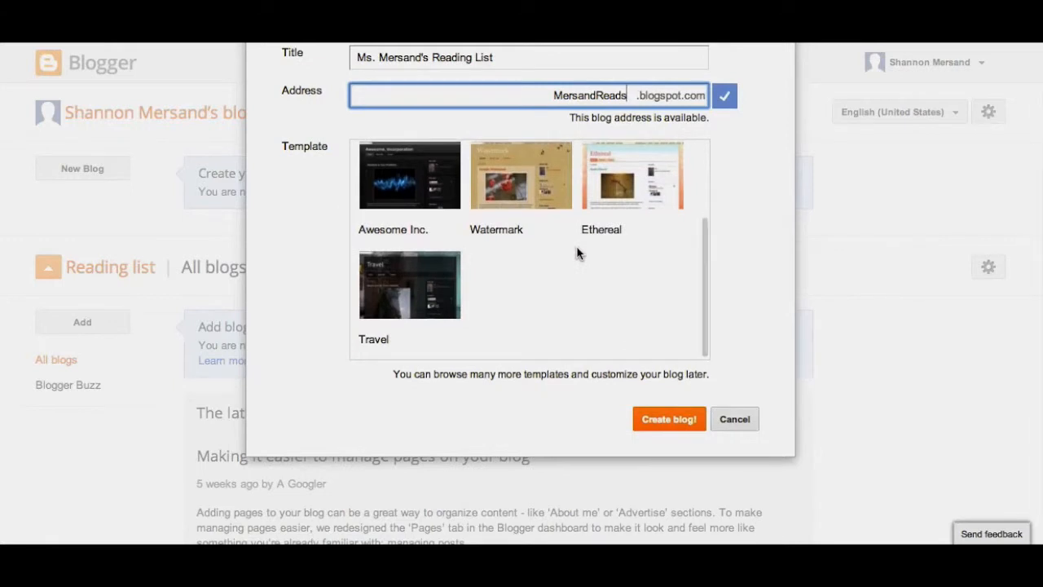
scroll(576, 254, "up", 3)
scroll(577, 252, "up", 2)
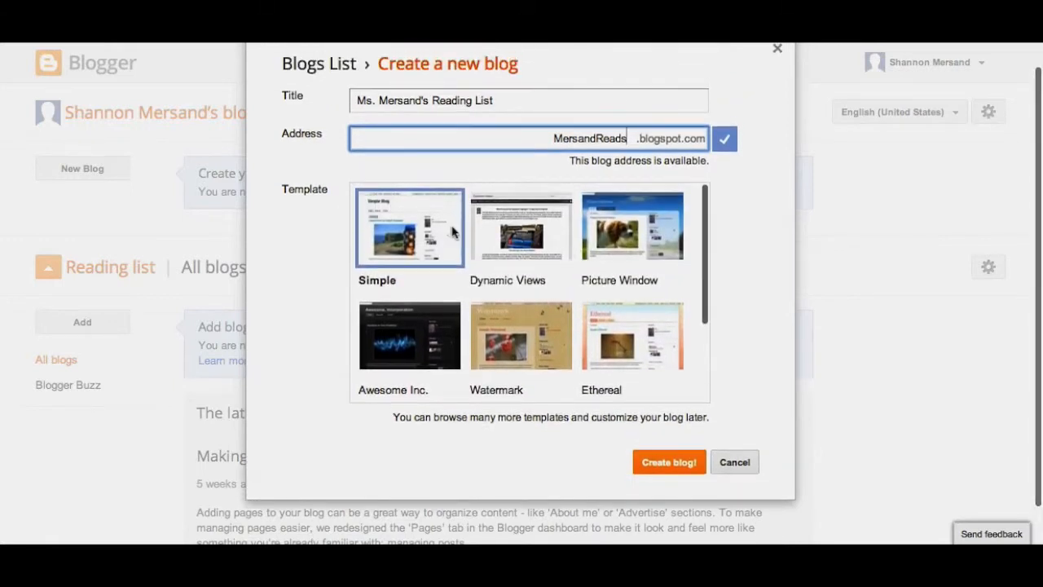
left_click(639, 221)
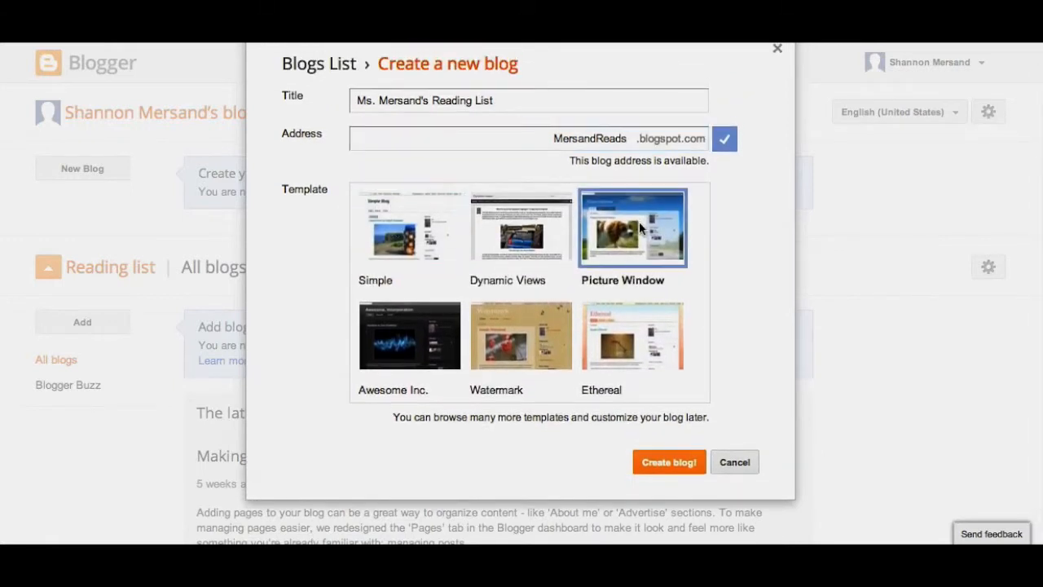
left_click(652, 478)
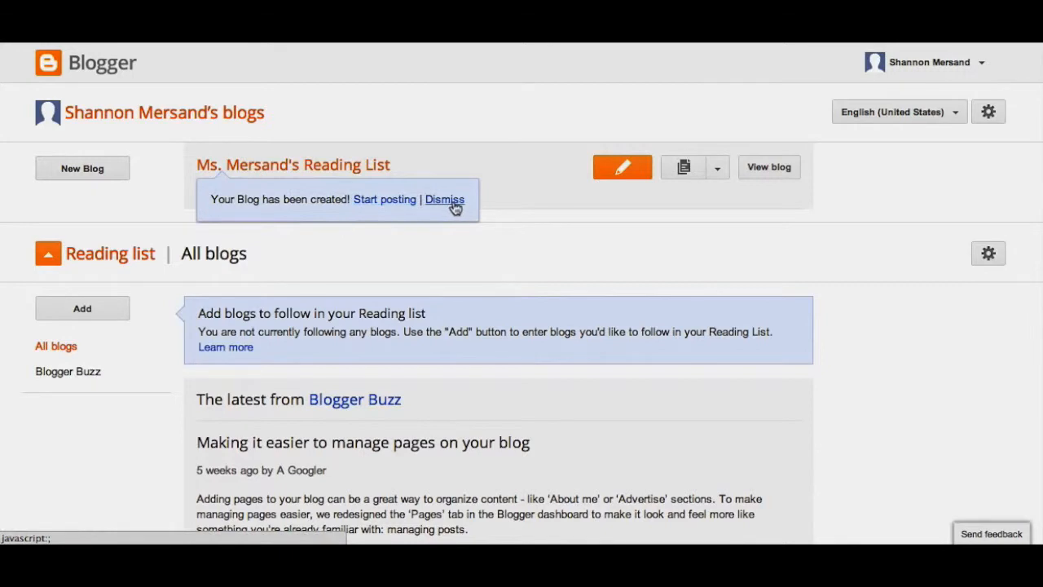
Step: Open the newly created blog, look over its overview page and go to its list of posts
left_click(350, 167)
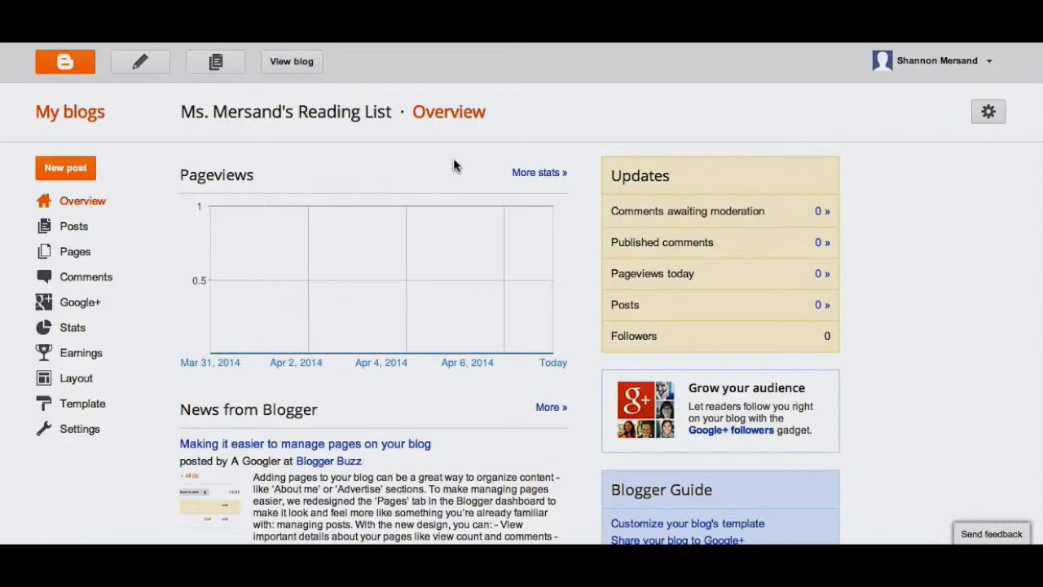
scroll(453, 159, "down", 1)
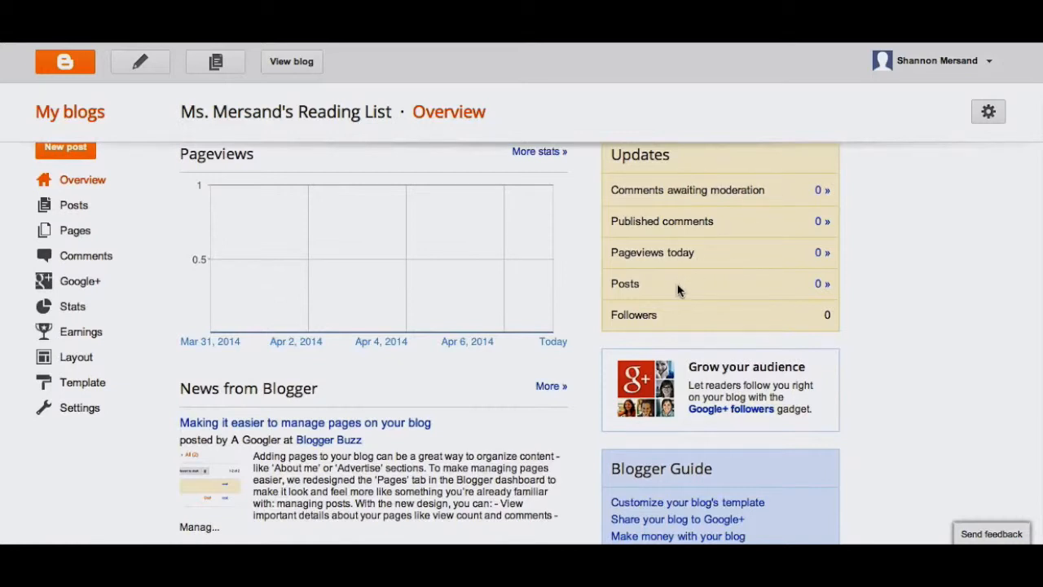
scroll(282, 383, "up", 1)
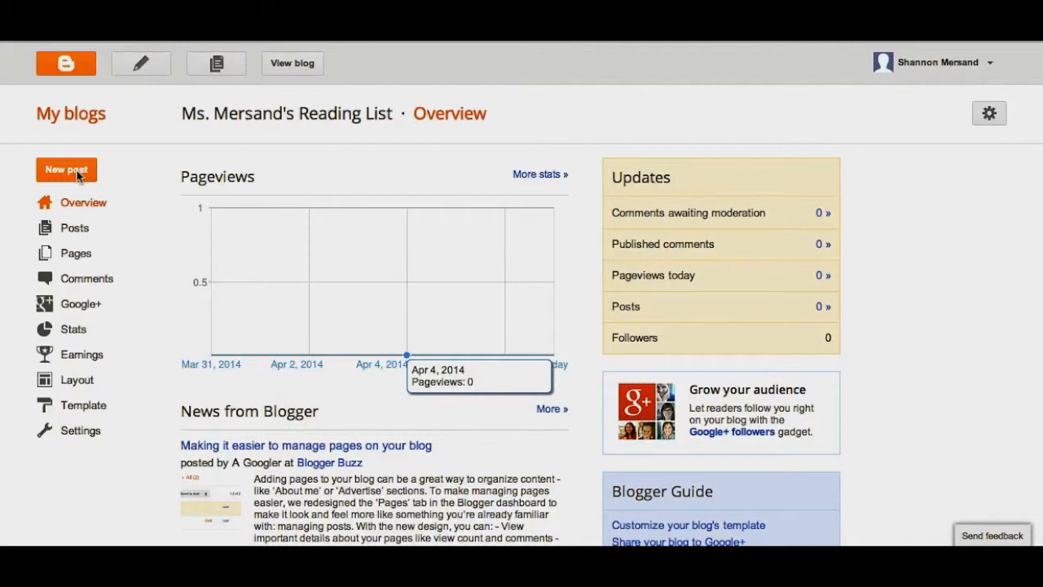
left_click(76, 231)
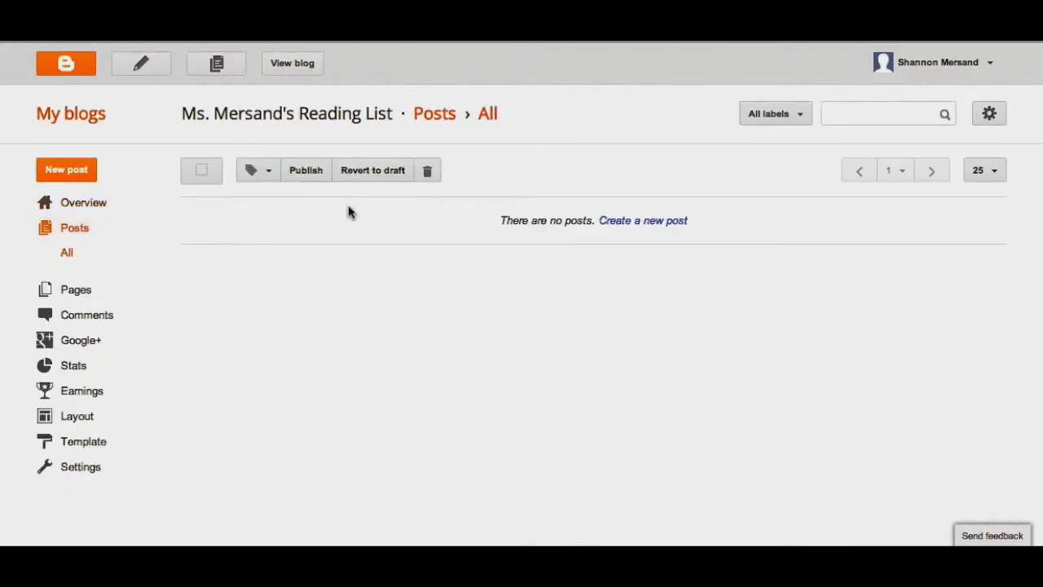
Step: Create a new post titled "First Post" and place the cursor in its empty body
left_click(70, 171)
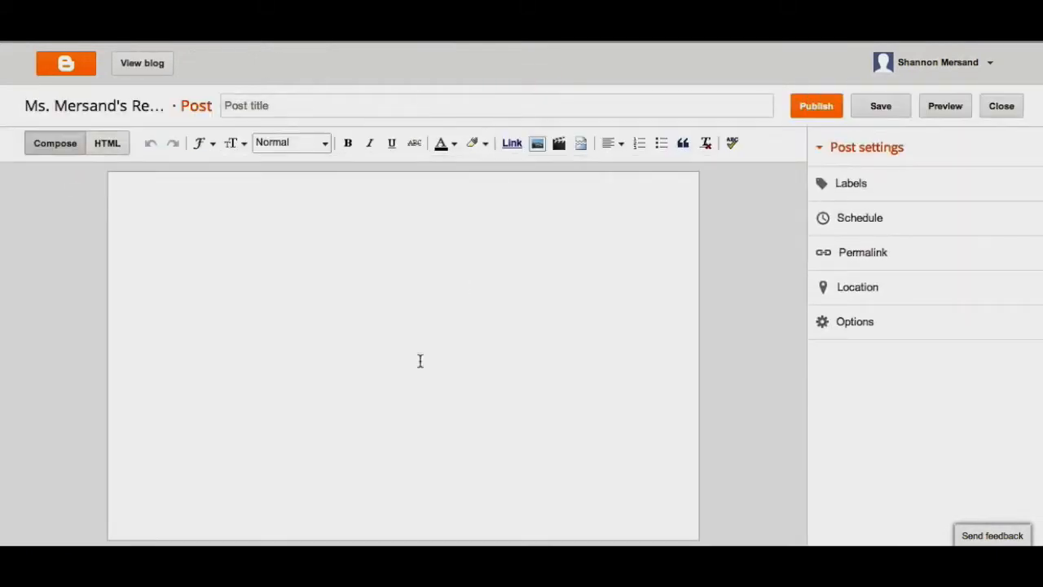
left_click(315, 101)
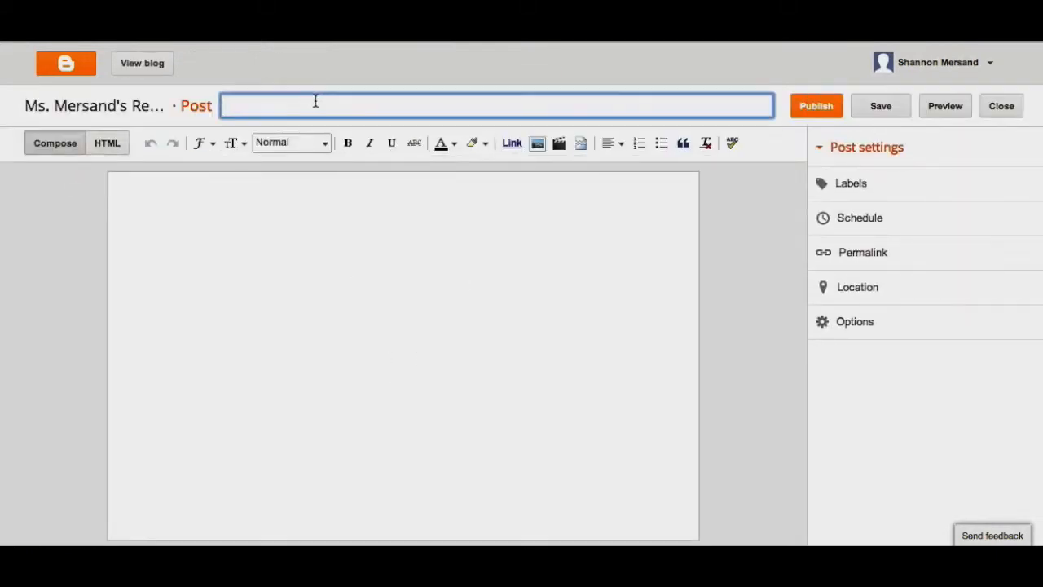
type("First Post")
left_click(348, 214)
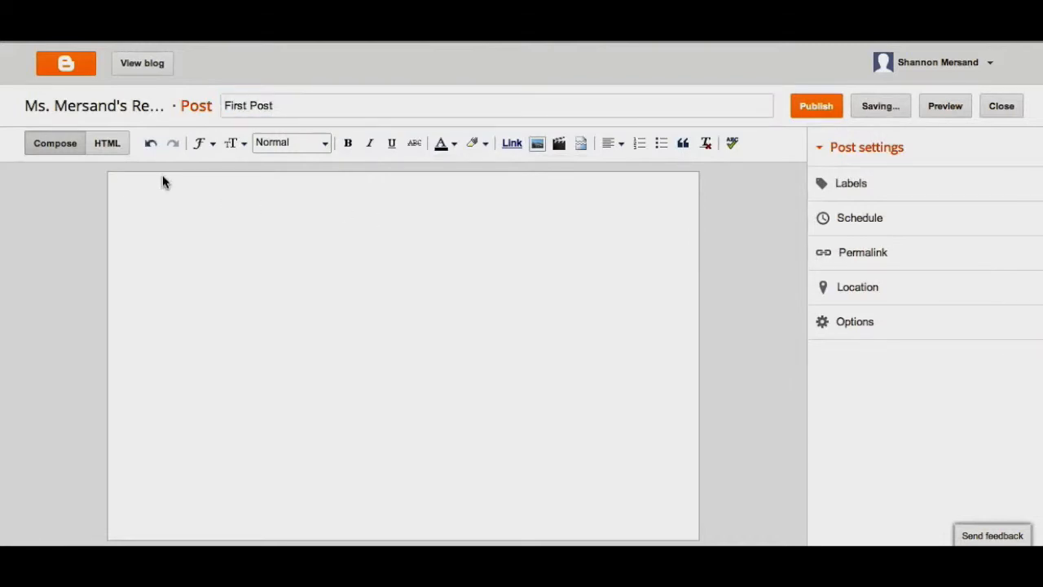
Step: Examine the post editor's font, text size, heading style, text colour, highlight colour and alignment options
left_click(211, 143)
left_click(236, 144)
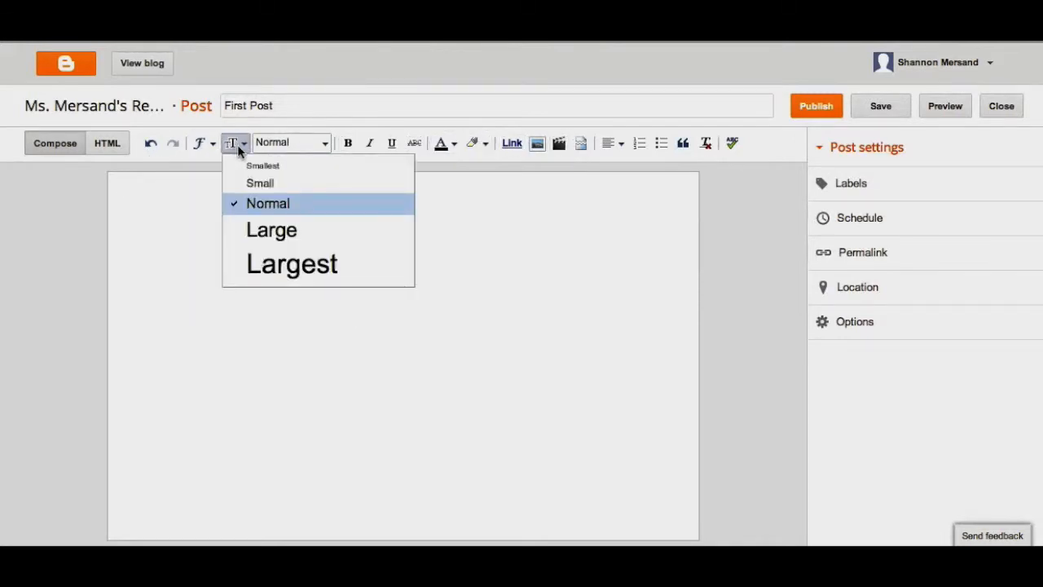
left_click(325, 144)
left_click(324, 145)
left_click(325, 145)
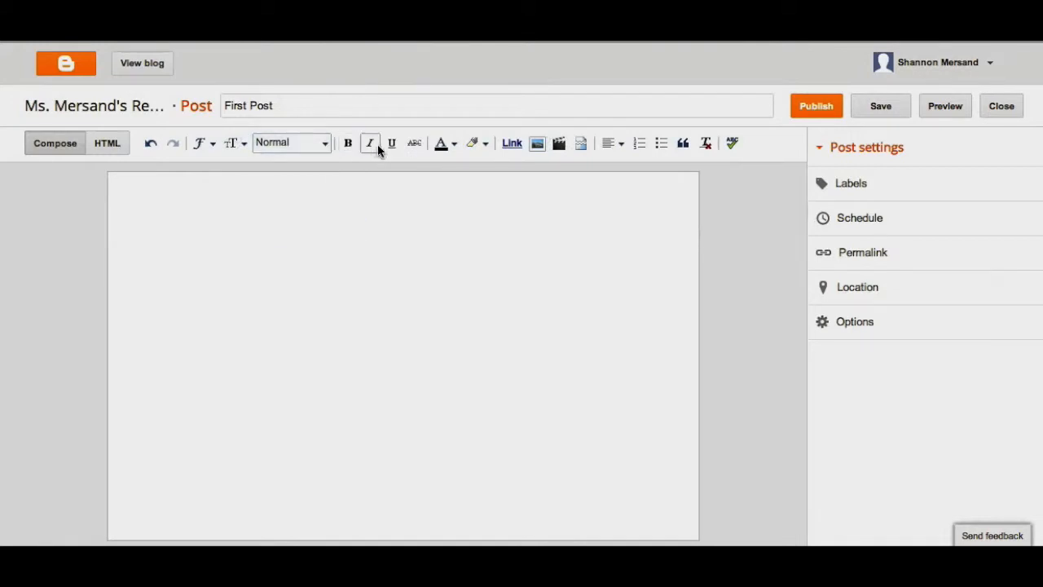
left_click(455, 147)
left_click(457, 148)
left_click(484, 147)
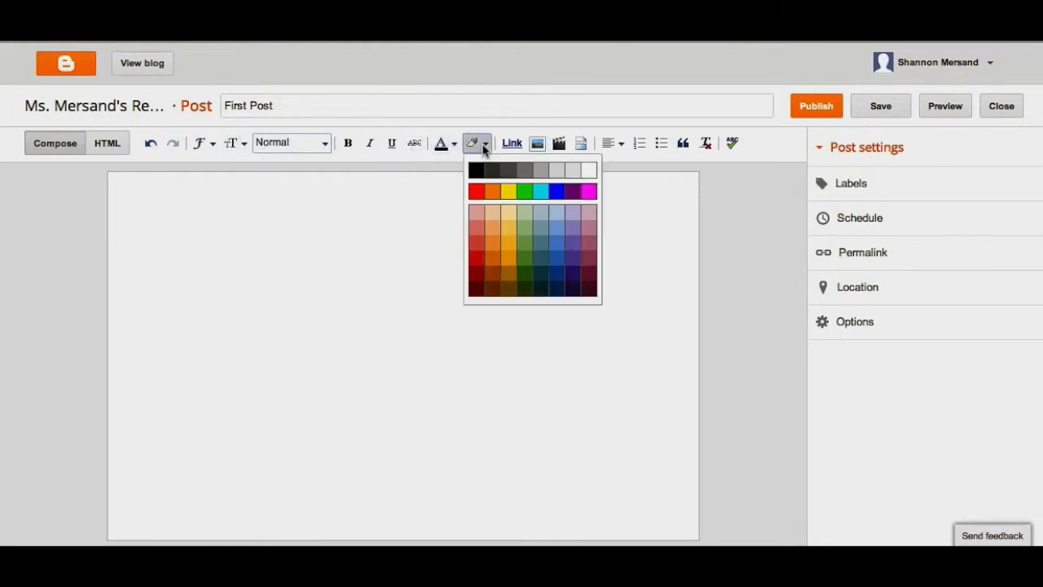
left_click(484, 147)
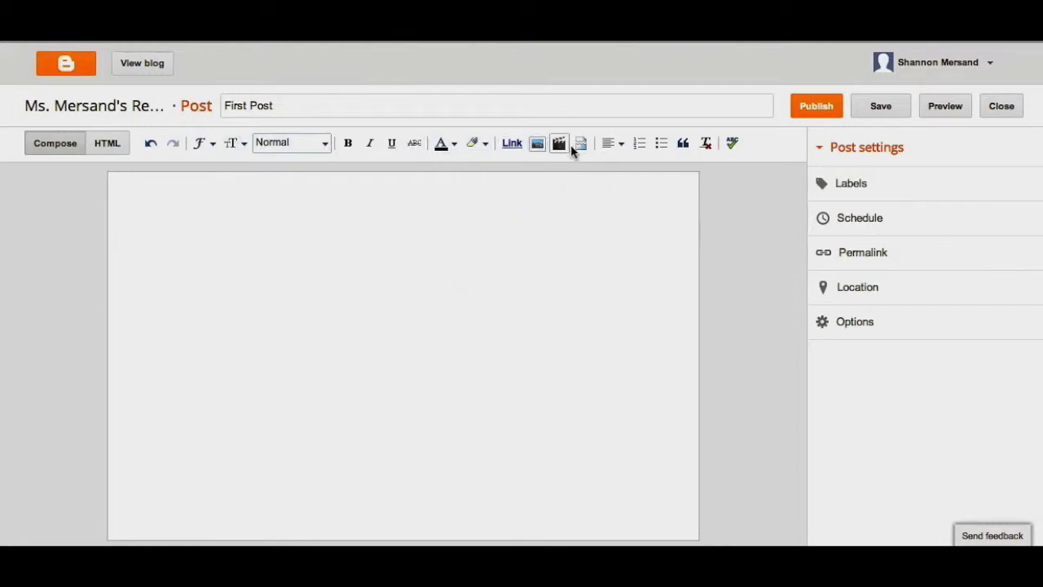
left_click(621, 145)
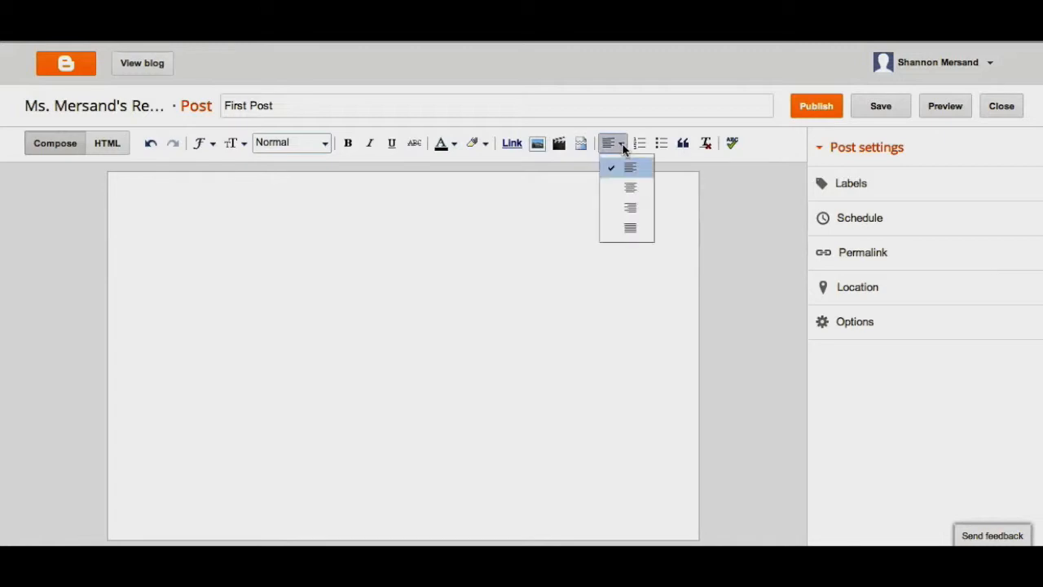
left_click(623, 149)
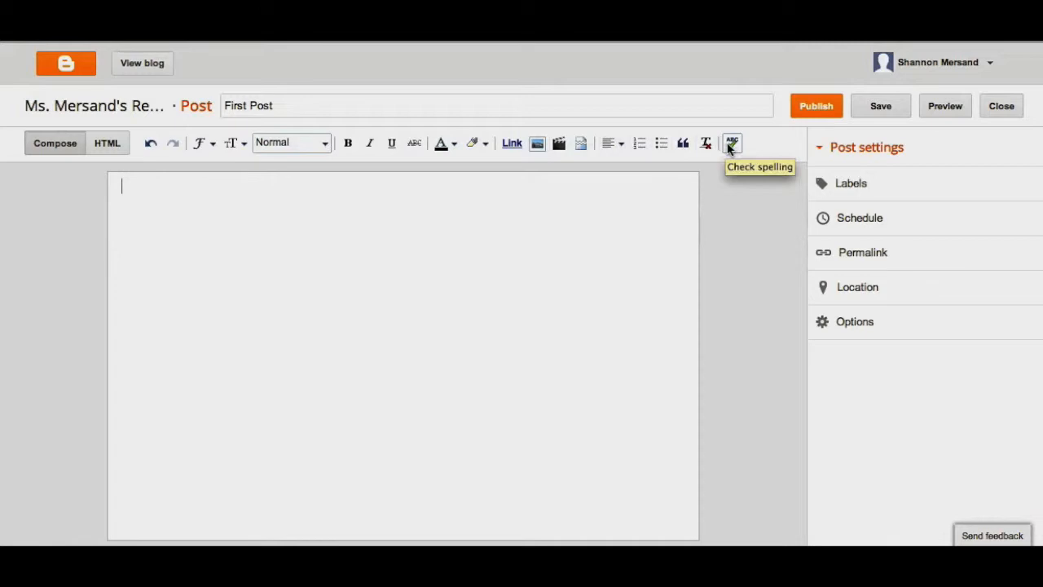
Step: Write "This is my first blog post on my new blog. I love to read and can't wait to share my adventures with you!", first sentence in Trebuchet
type("This is my first blog post on my new blog. I love to read and can't wait to share my adventures with you!")
left_click_drag(344, 187, 120, 187)
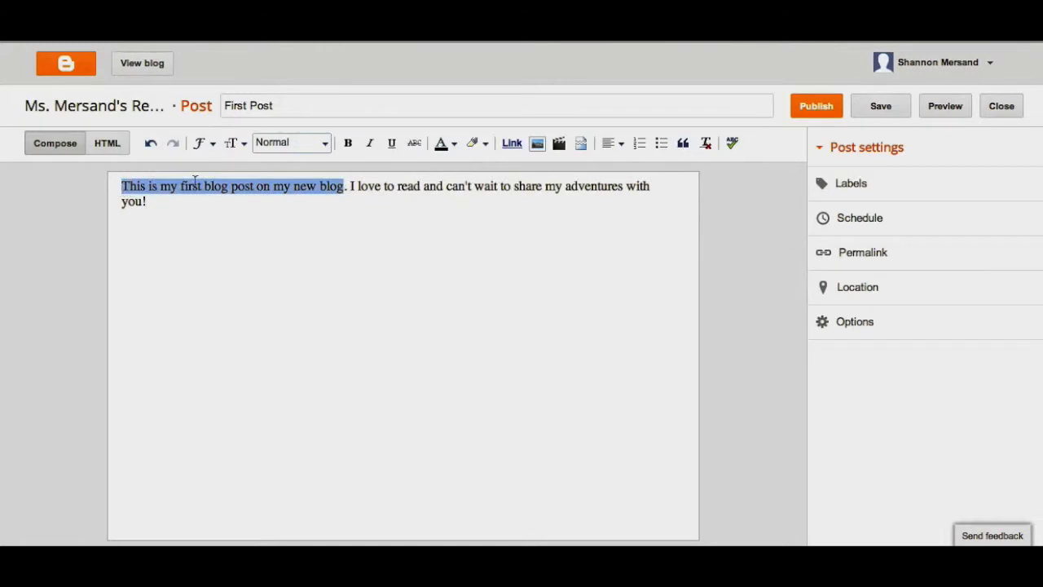
left_click(213, 145)
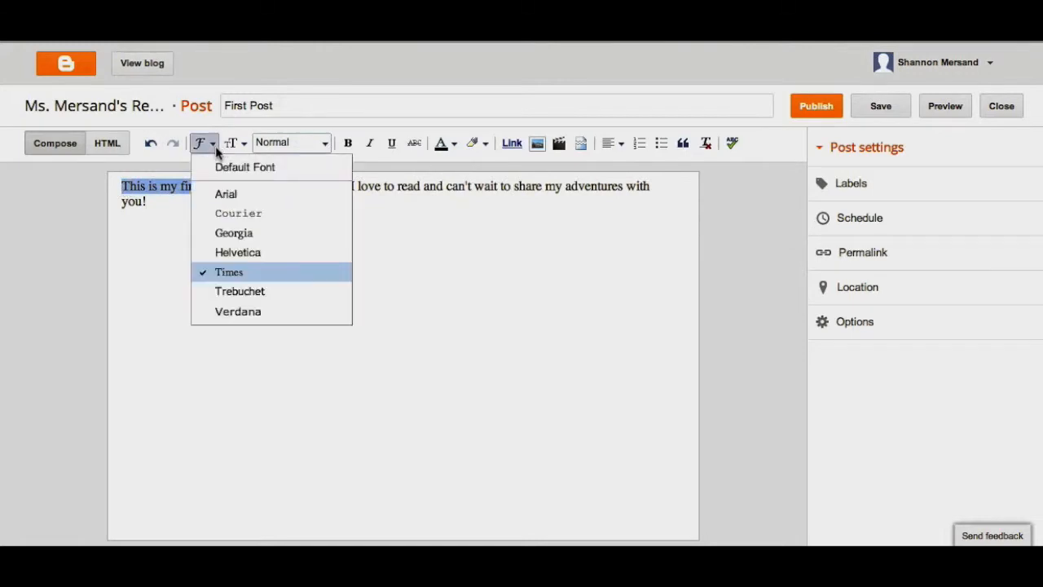
left_click(243, 292)
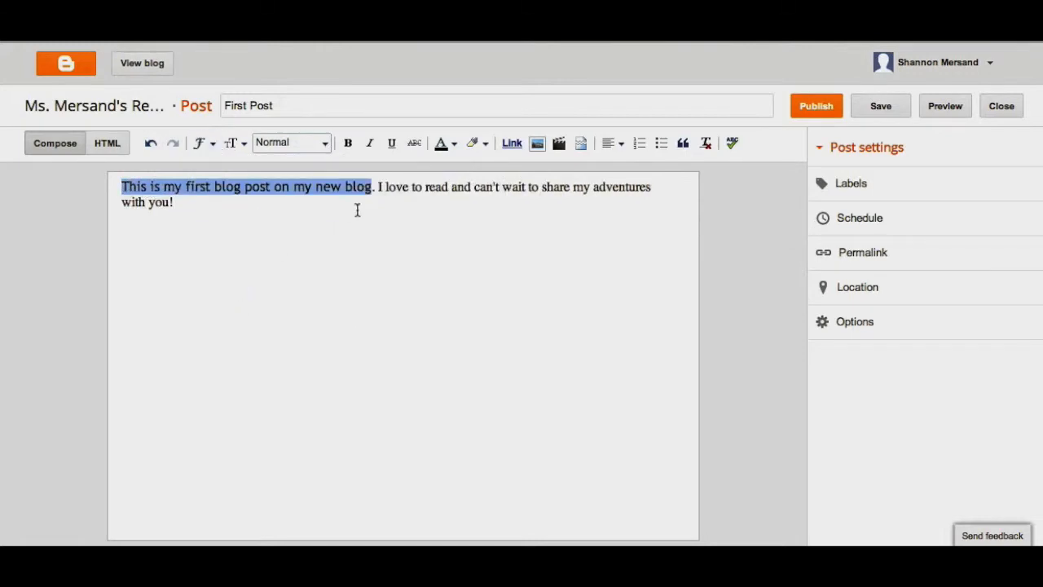
Step: Colour the words "I love to read and" red and highlight "can't wait to share my adventures" in orange
left_click(379, 189)
left_click_drag(379, 188, 470, 190)
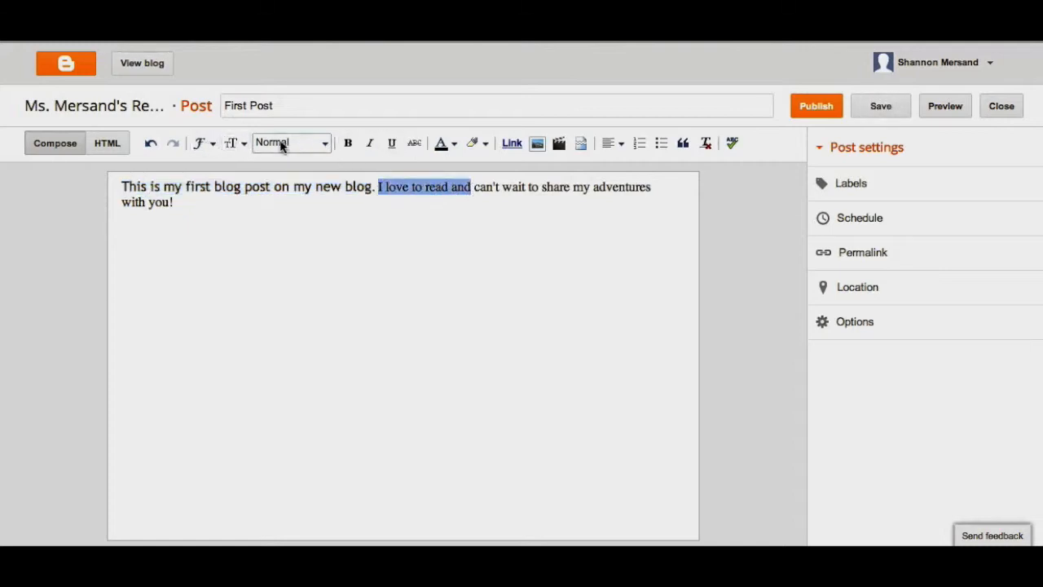
left_click(444, 144)
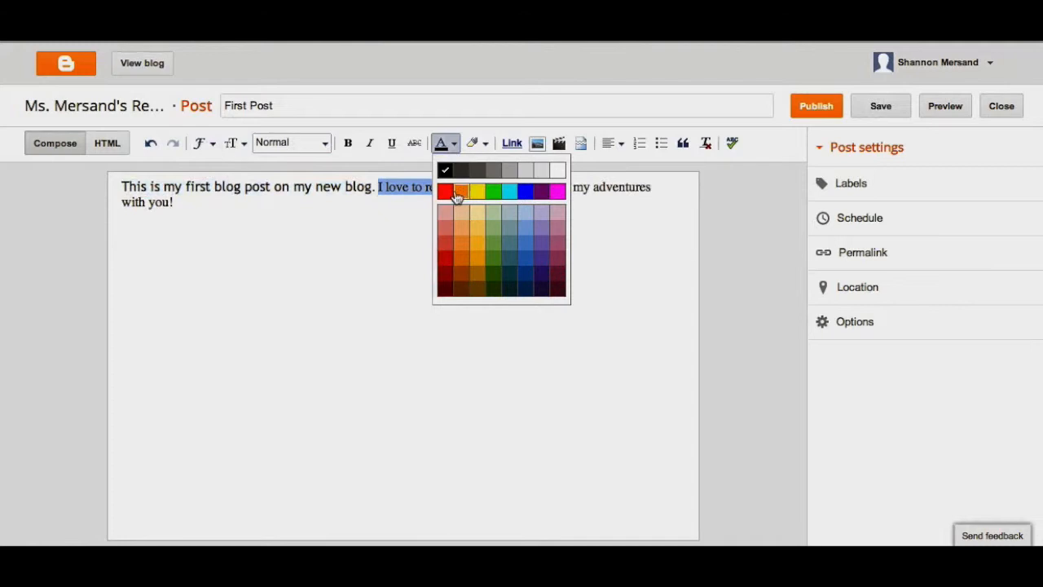
left_click(445, 191)
left_click_drag(473, 188, 652, 189)
left_click(475, 144)
left_click(492, 192)
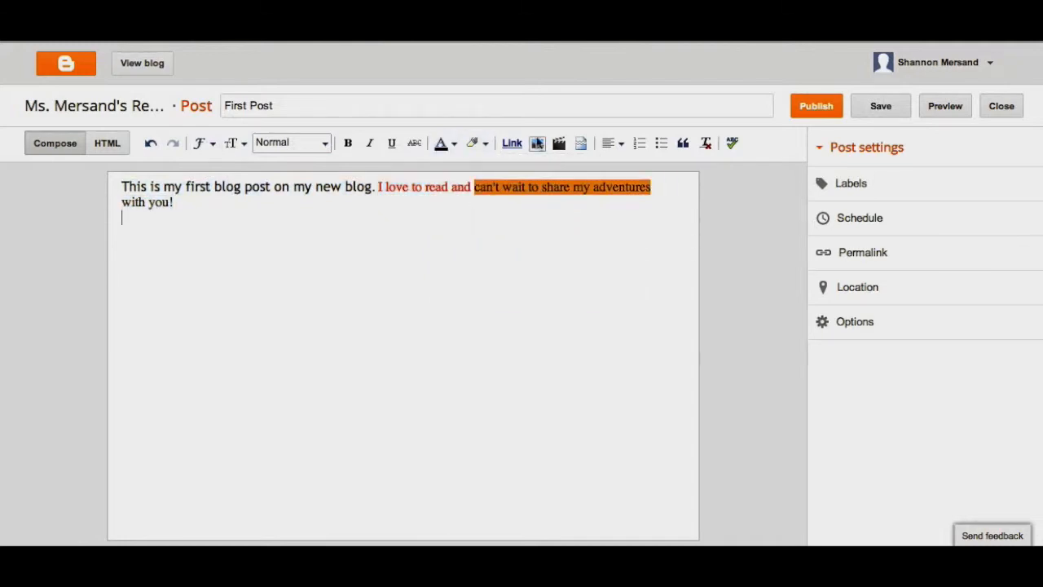
Step: Upload aurasma_logo.jpg from the Desktop into the post below the text, check its layout options and deselect it
left_click(538, 144)
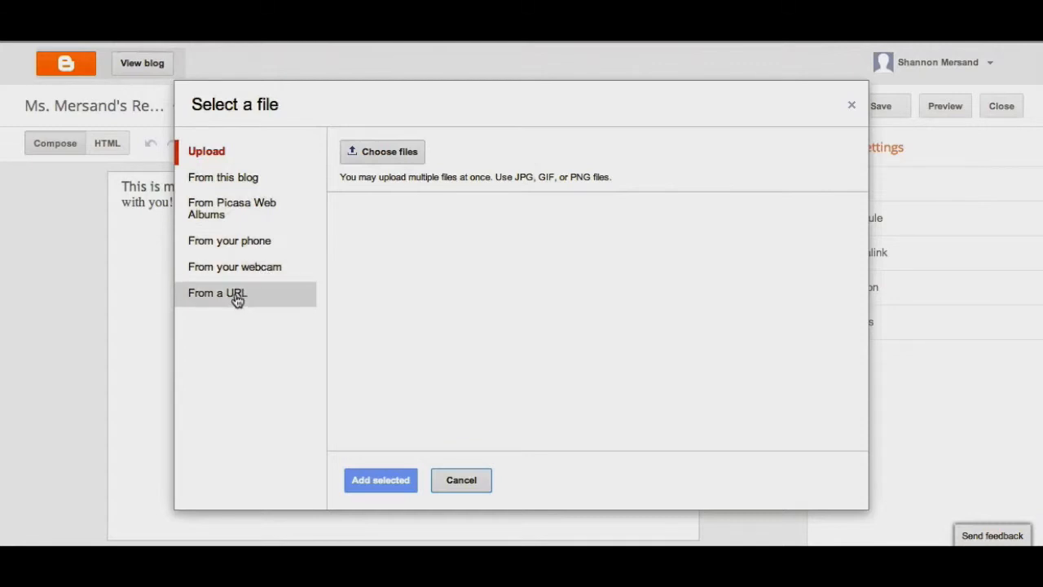
left_click(375, 152)
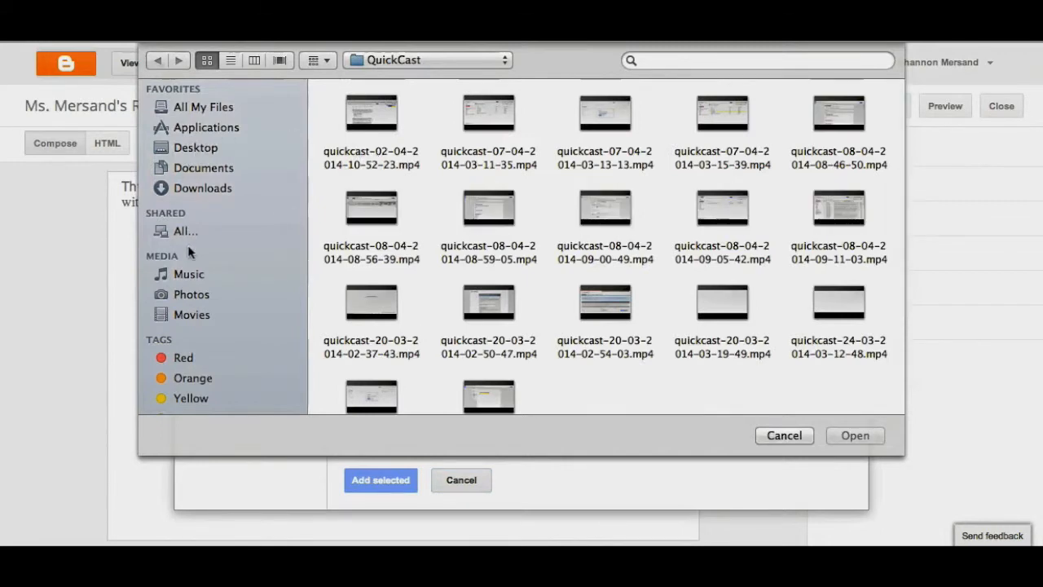
left_click(192, 148)
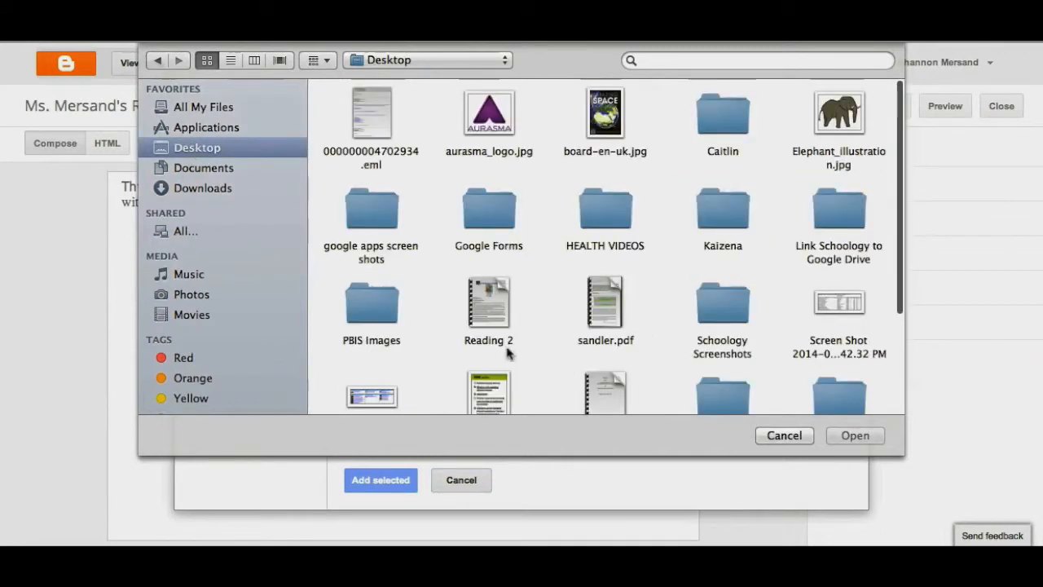
double_click(495, 106)
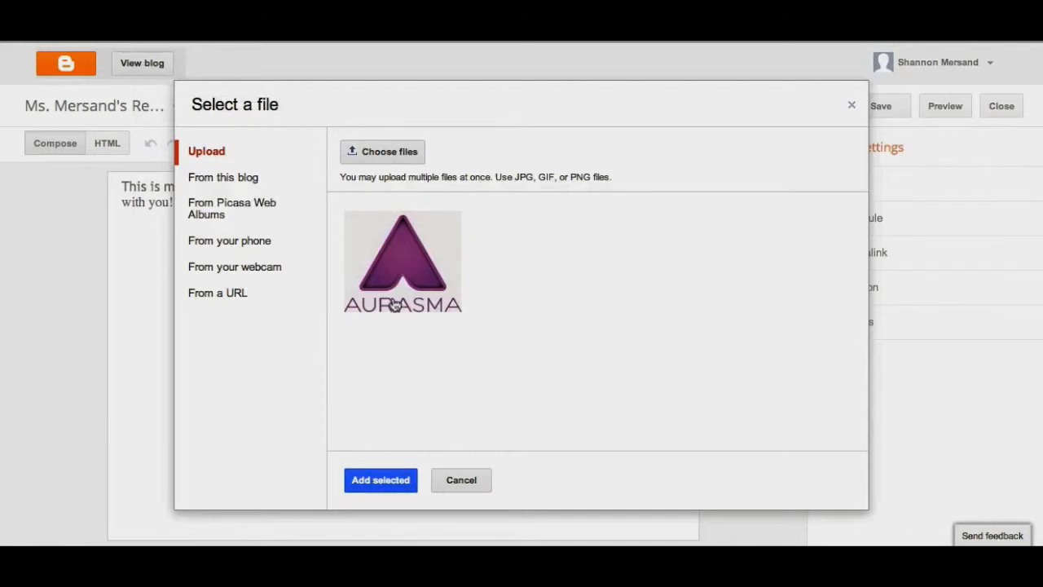
left_click(388, 486)
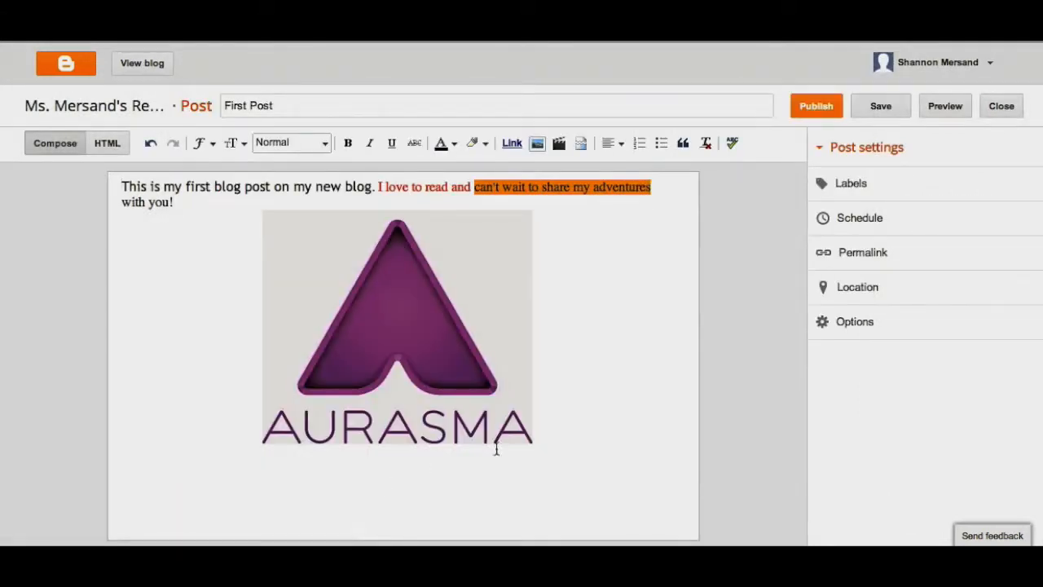
left_click(397, 329)
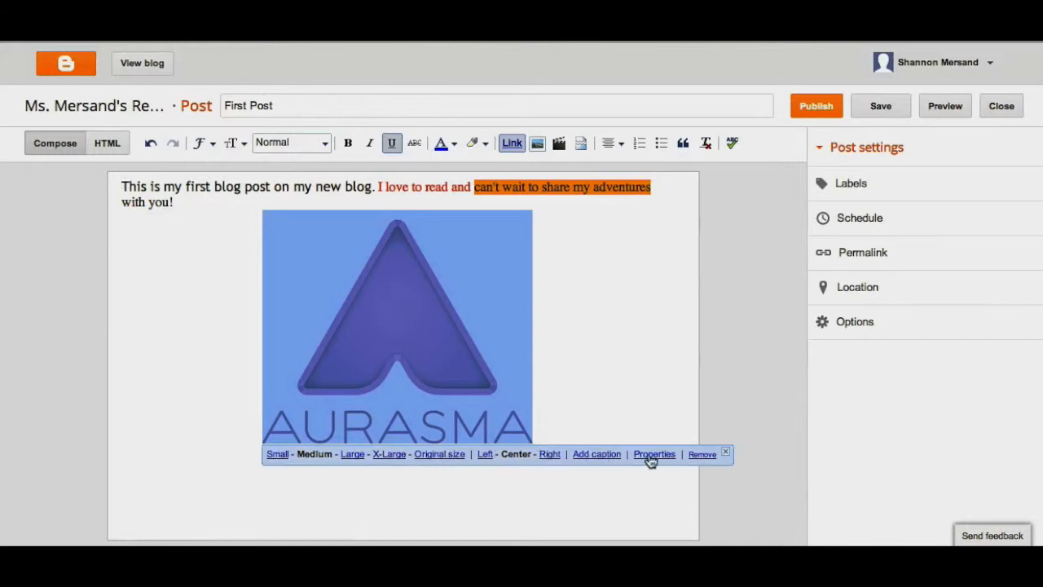
left_click(622, 386)
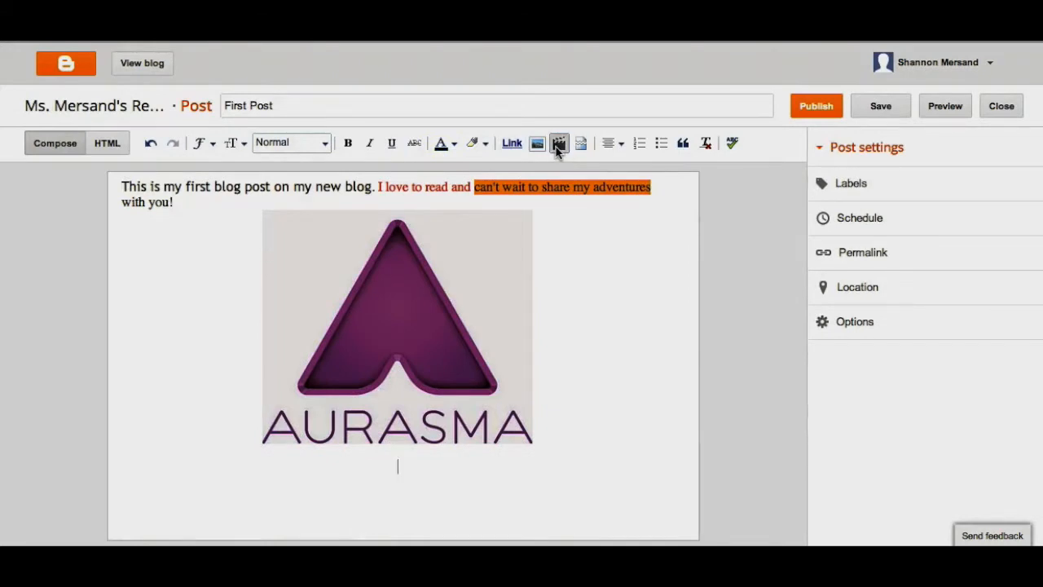
Step: Examine the sources available for inserting a video, including My YouTube videos, and leave without adding one
left_click(558, 144)
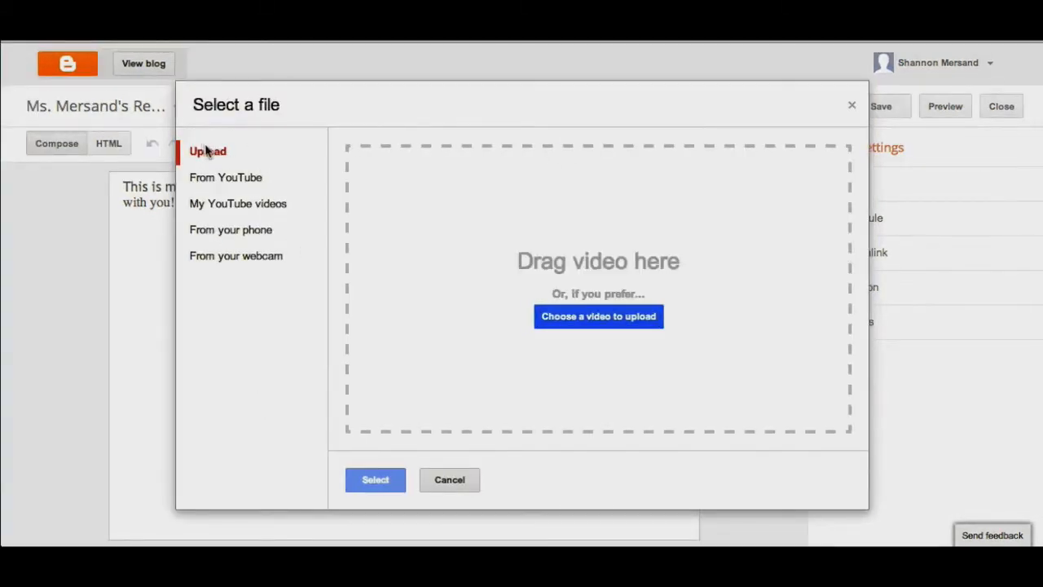
left_click(258, 210)
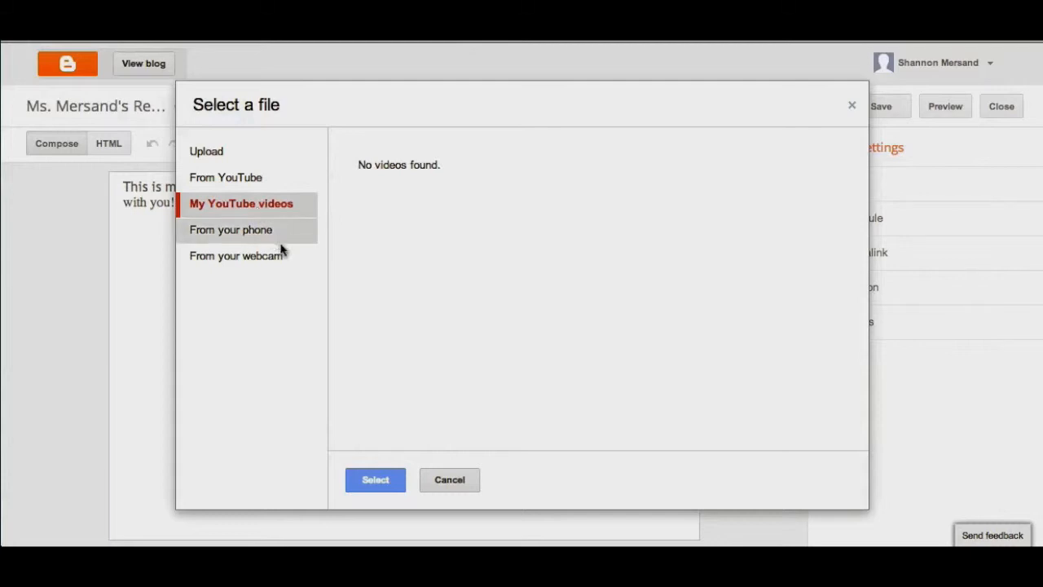
left_click(456, 480)
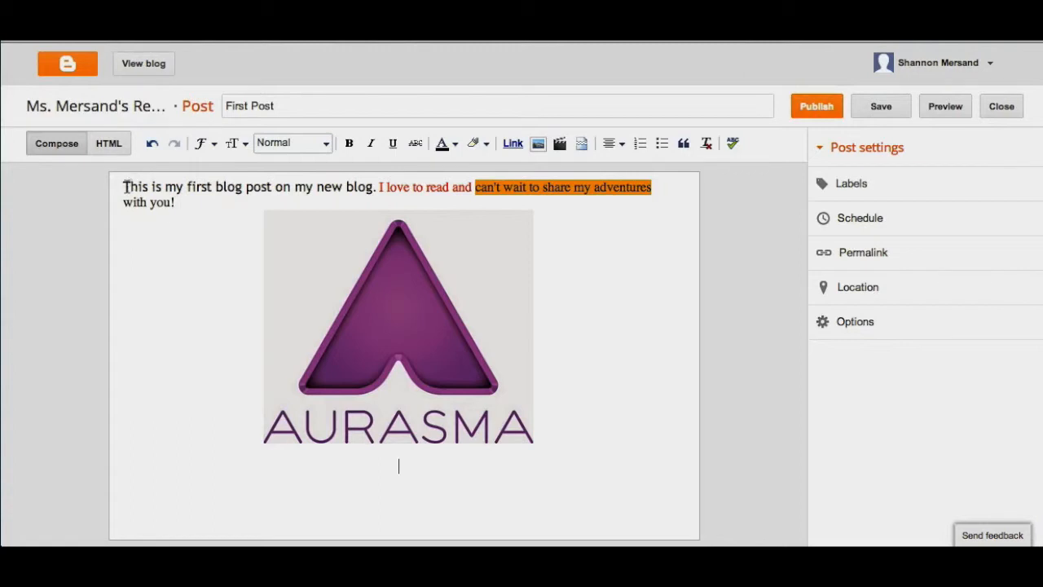
left_click_drag(124, 187, 184, 187)
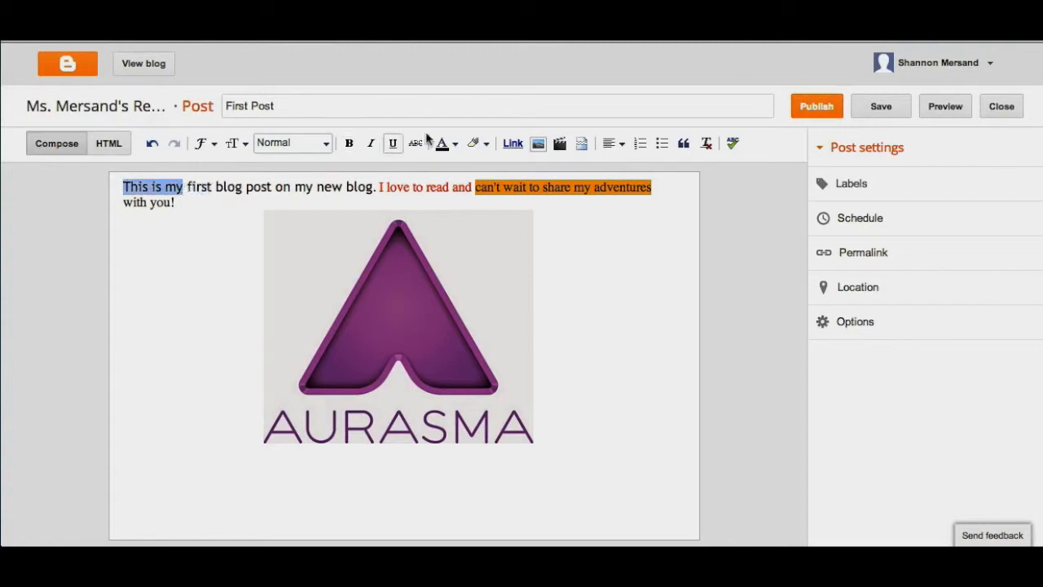
left_click(512, 144)
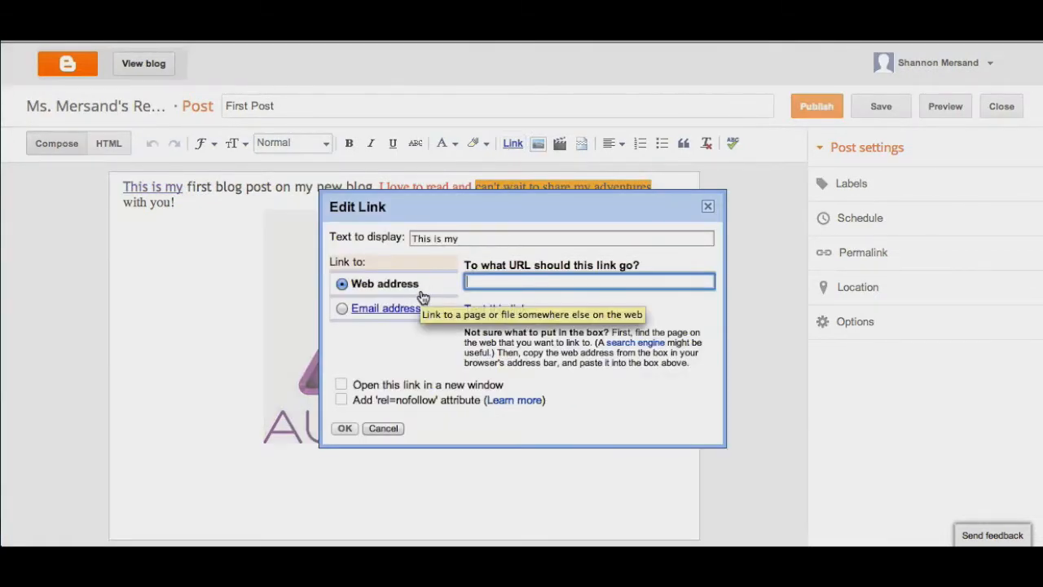
type("www.")
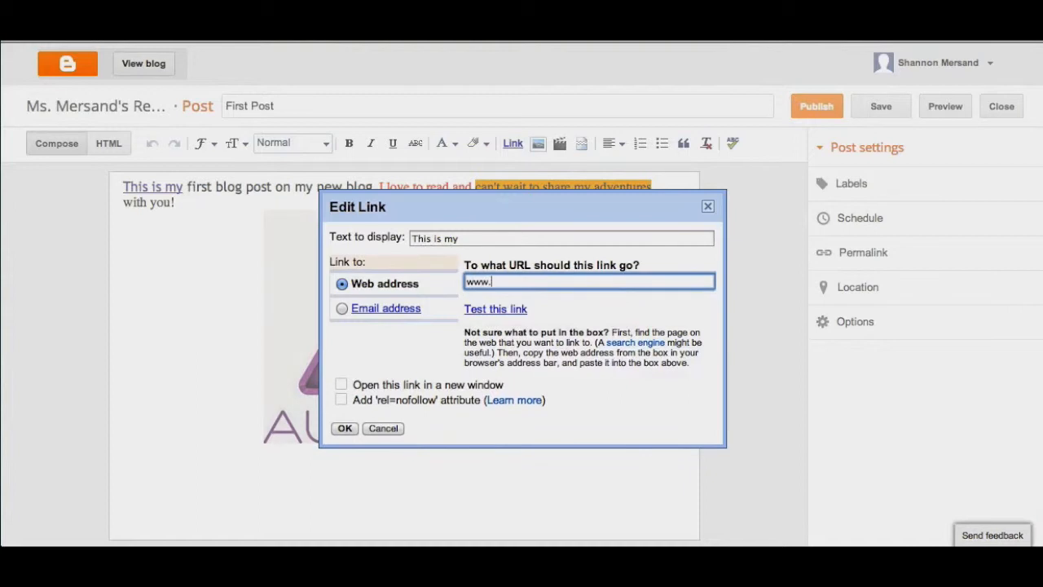
type("google.com")
left_click(344, 428)
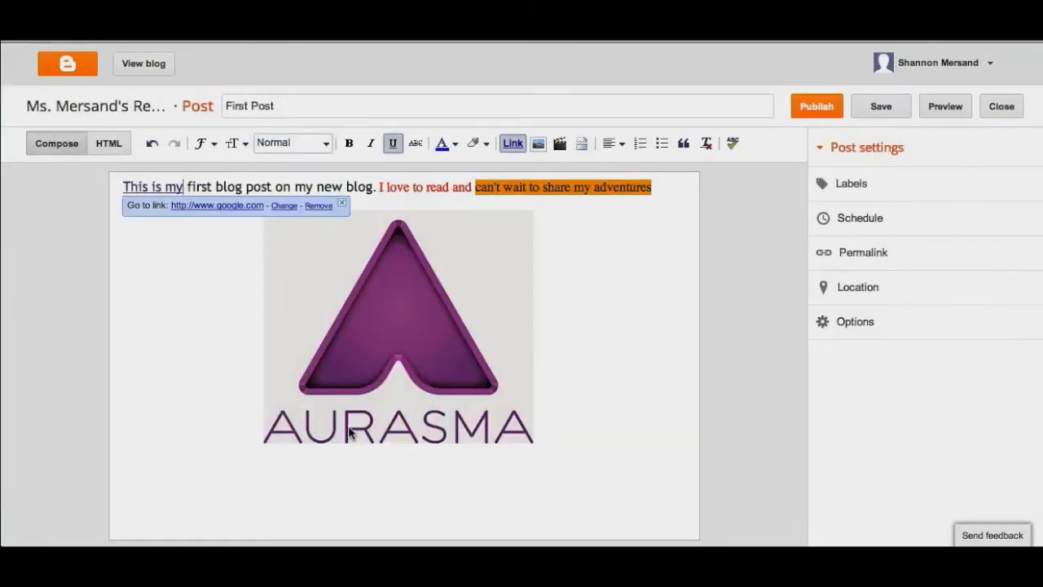
left_click(174, 263)
left_click(147, 188)
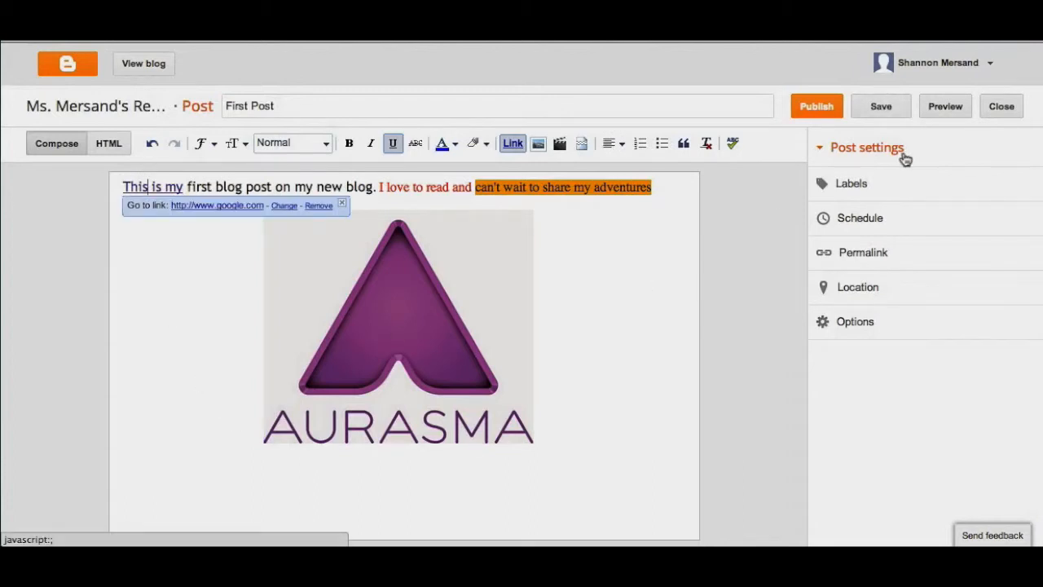
Step: Add the labels "homework, do now, books" to the post
left_click(853, 190)
type("homework")
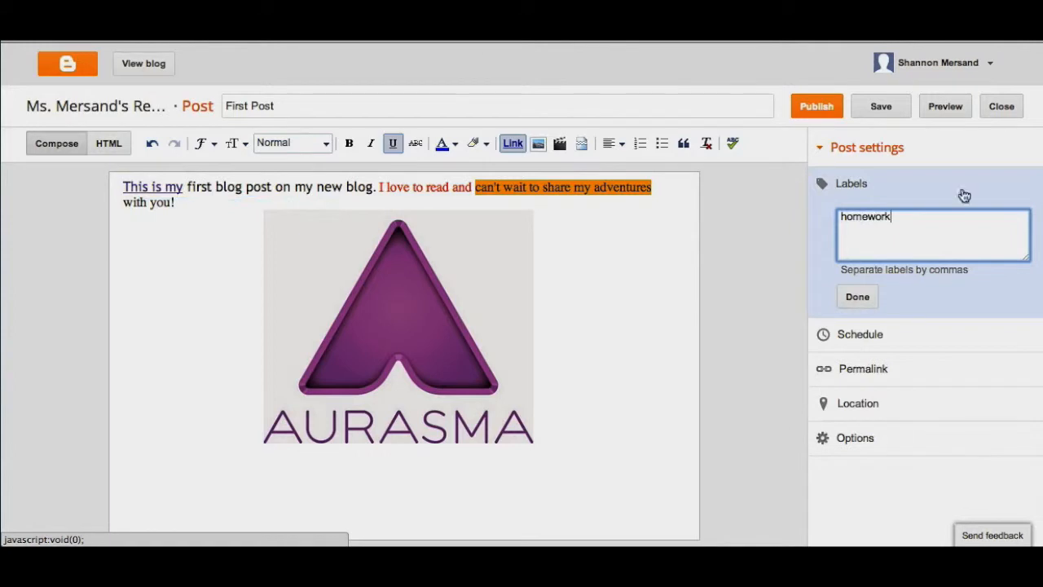
left_click(855, 297)
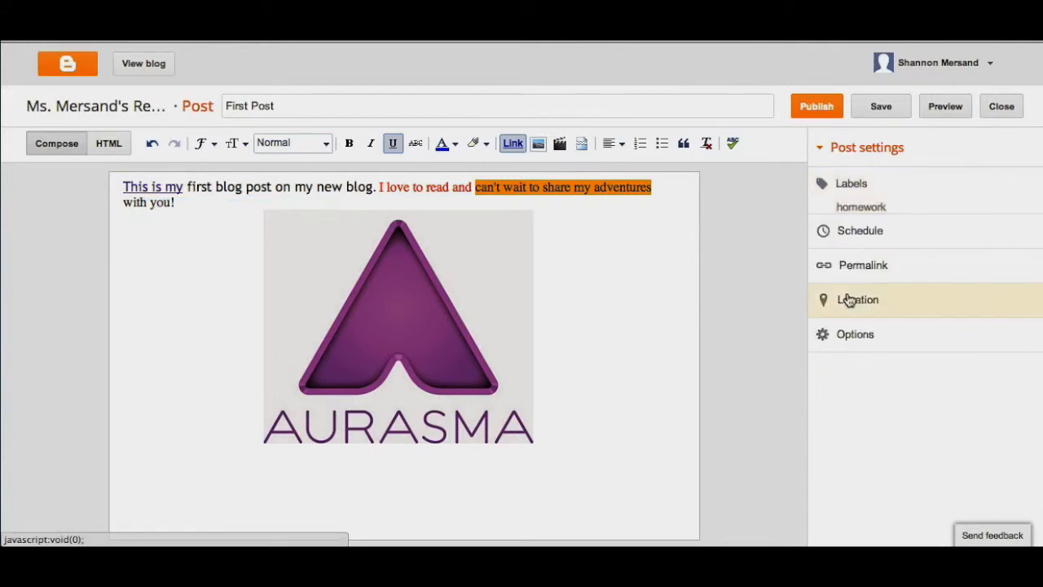
left_click(856, 198)
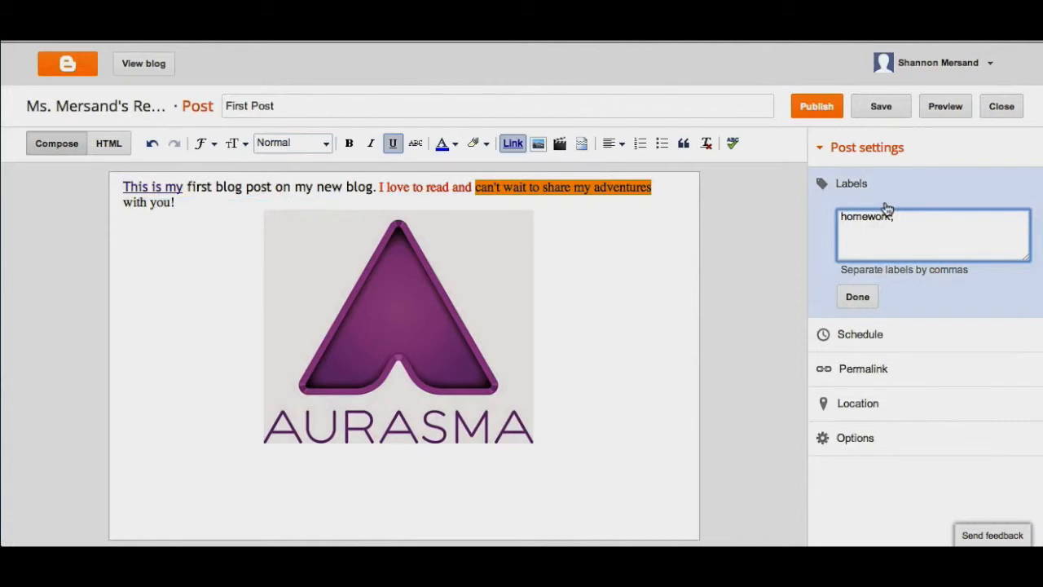
type("do now, books")
left_click(857, 297)
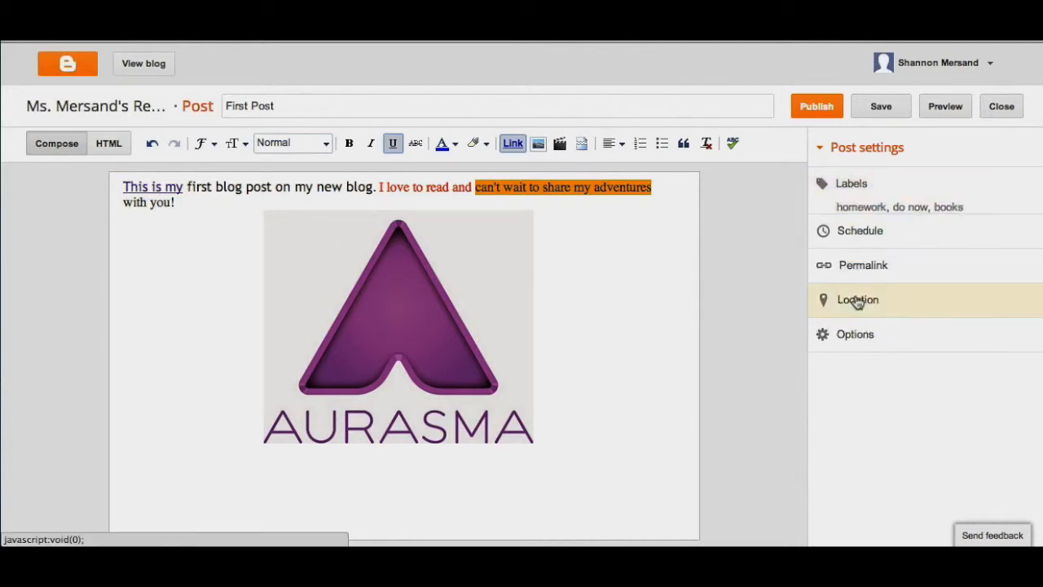
left_click(880, 202)
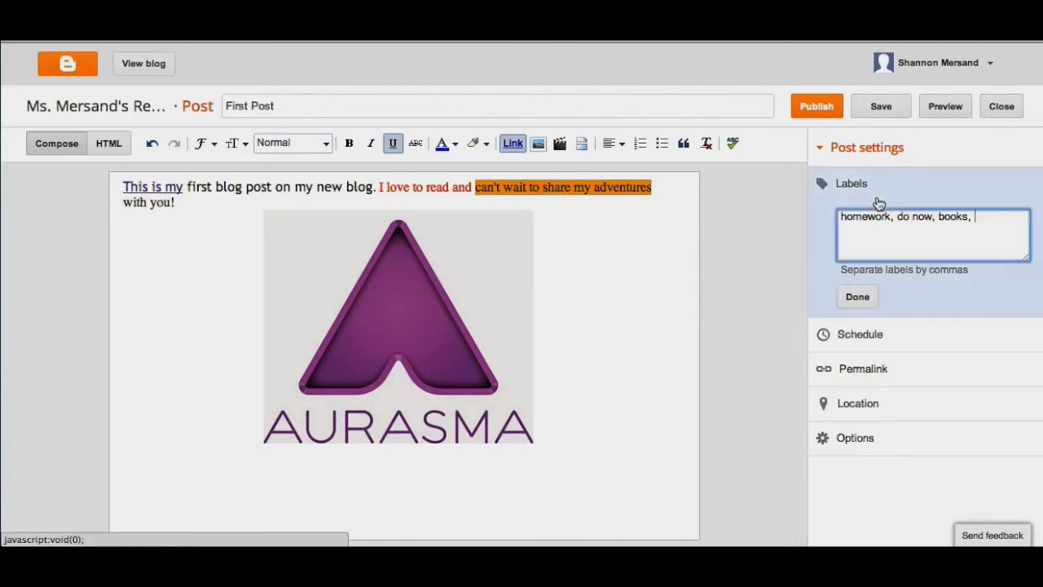
left_click(859, 294)
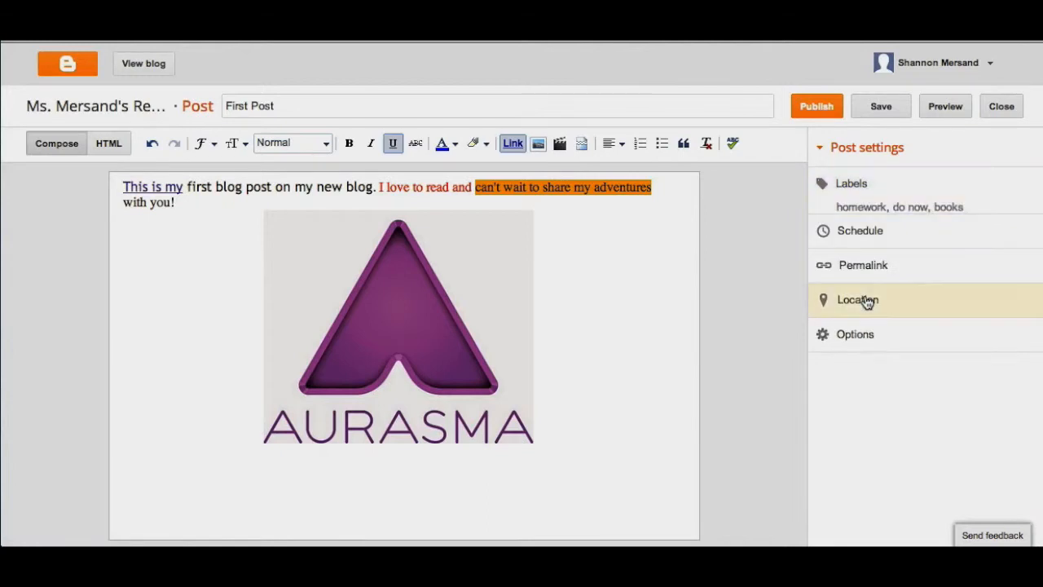
Step: Examine the post's schedule, permalink, location and reader comment, compose mode and line break options, keeping their current choices
left_click(863, 234)
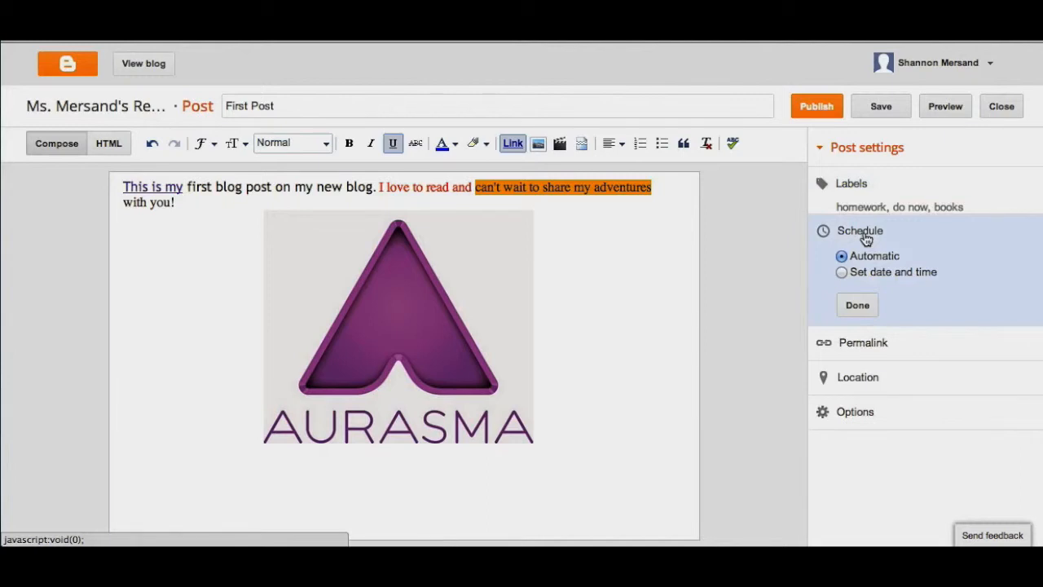
left_click(857, 305)
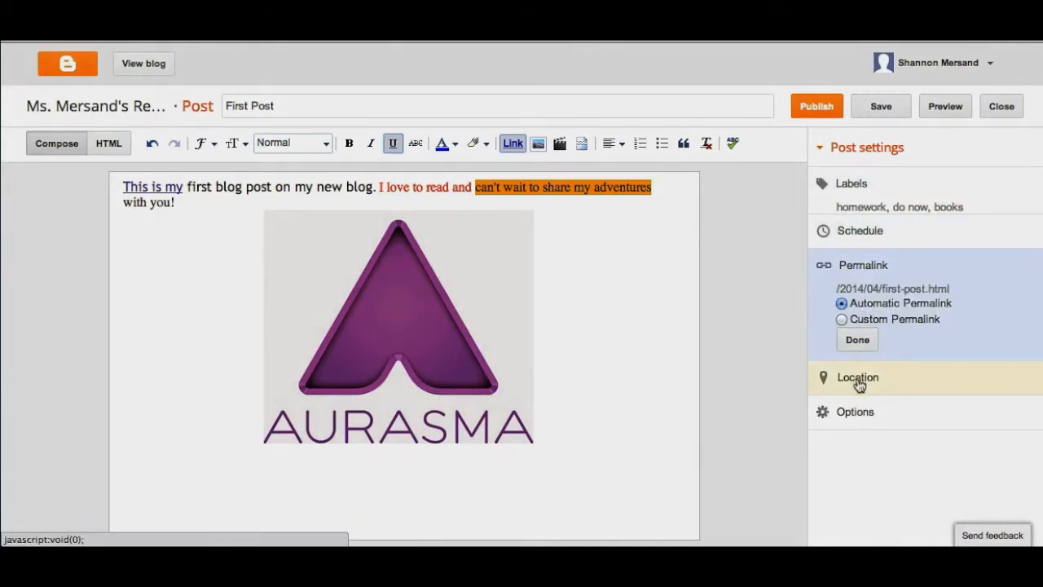
left_click(860, 380)
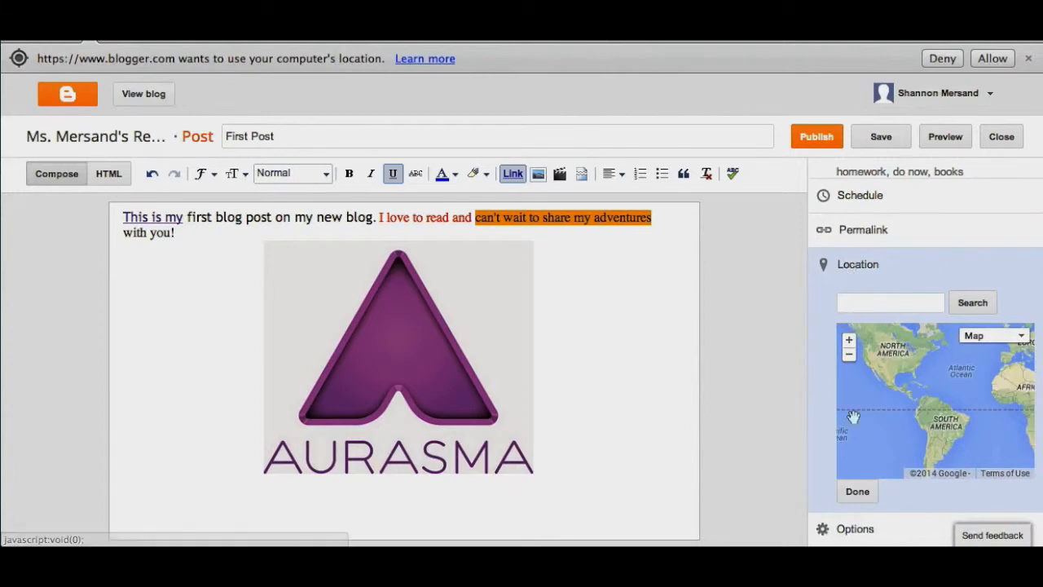
left_click(856, 529)
scroll(1007, 471, "down", 1)
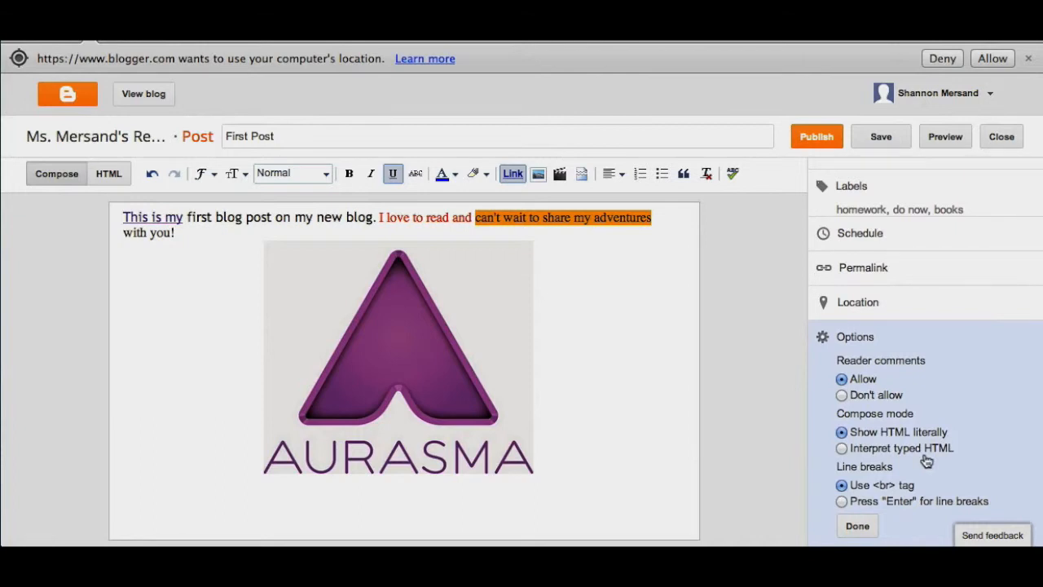
scroll(927, 461, "up", 1)
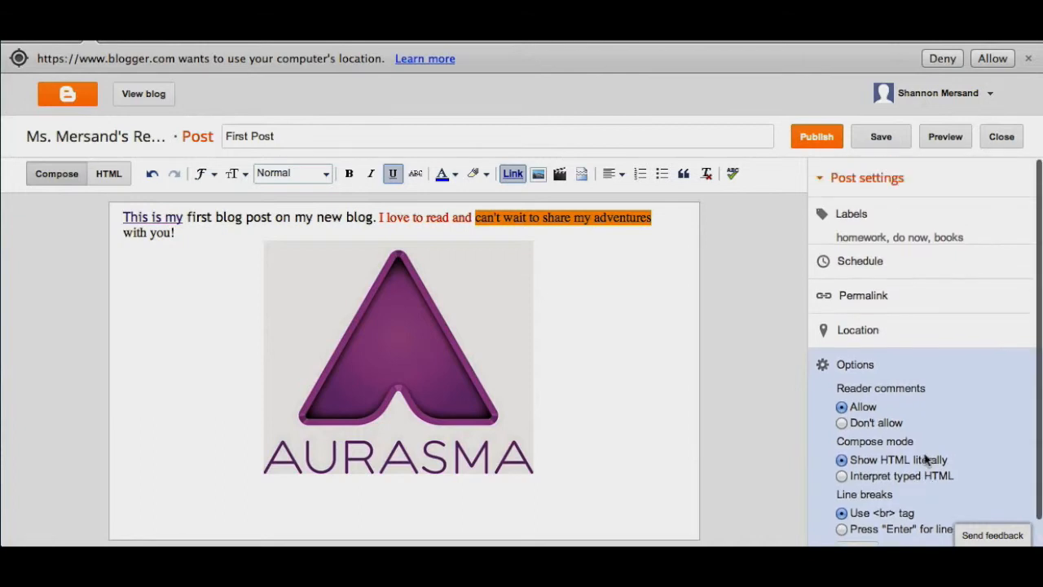
Step: Save the post, preview it from the title down to the comment form, and close the preview
left_click(872, 148)
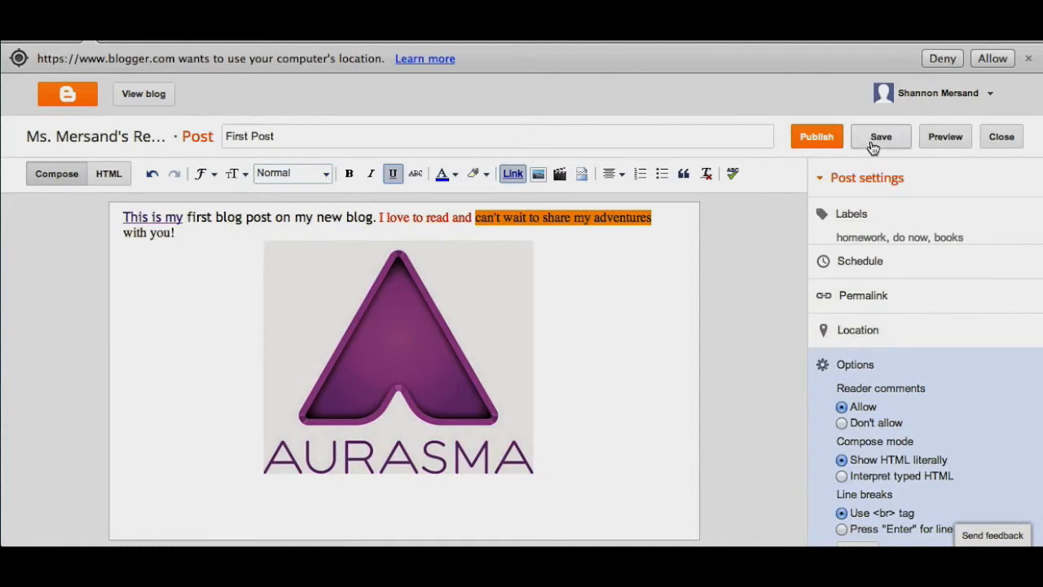
left_click(938, 143)
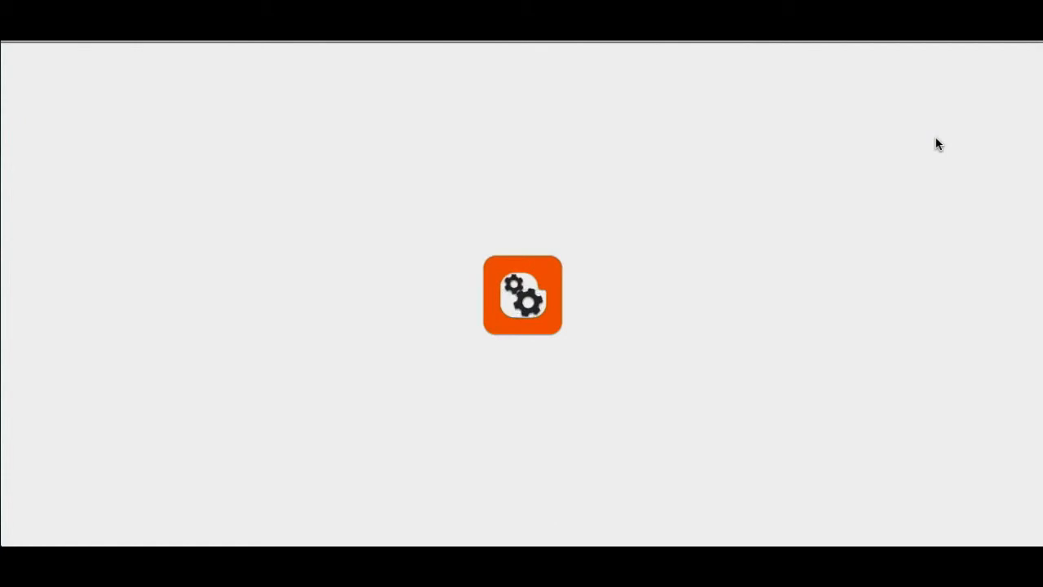
scroll(562, 327, "down", 2)
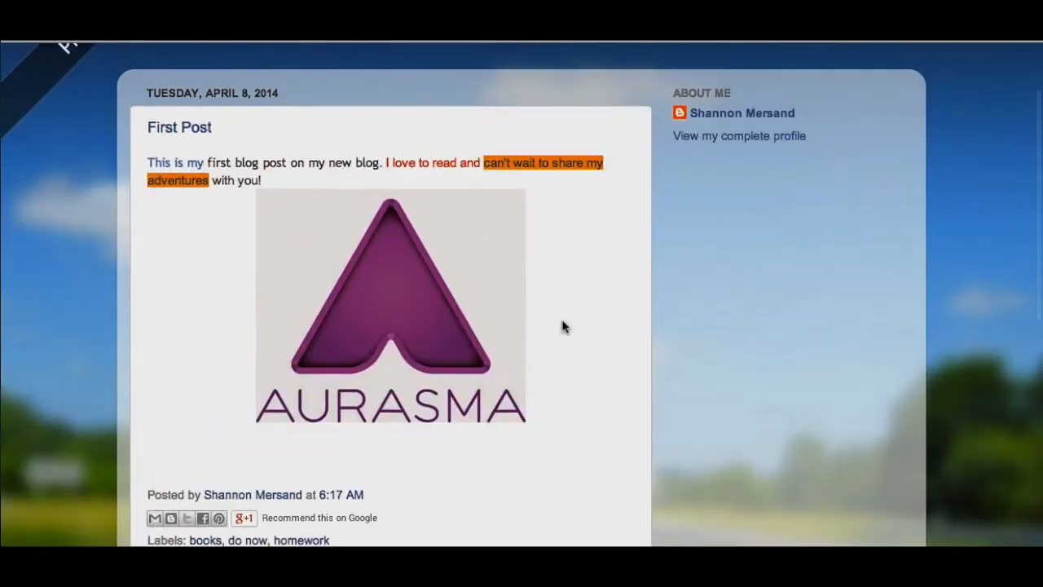
scroll(563, 327, "down", 4)
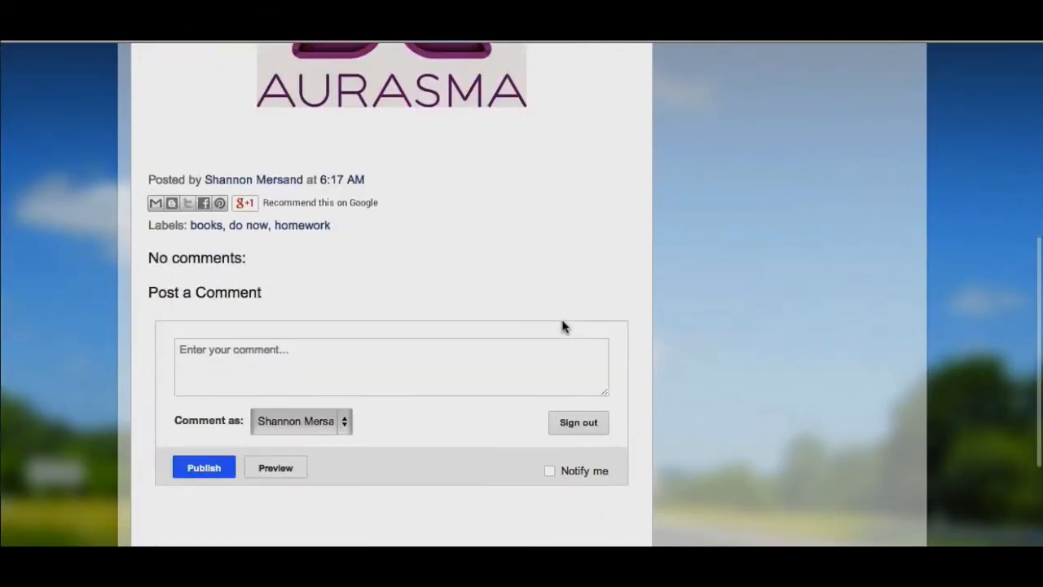
scroll(562, 327, "down", 2)
scroll(562, 327, "up", 7)
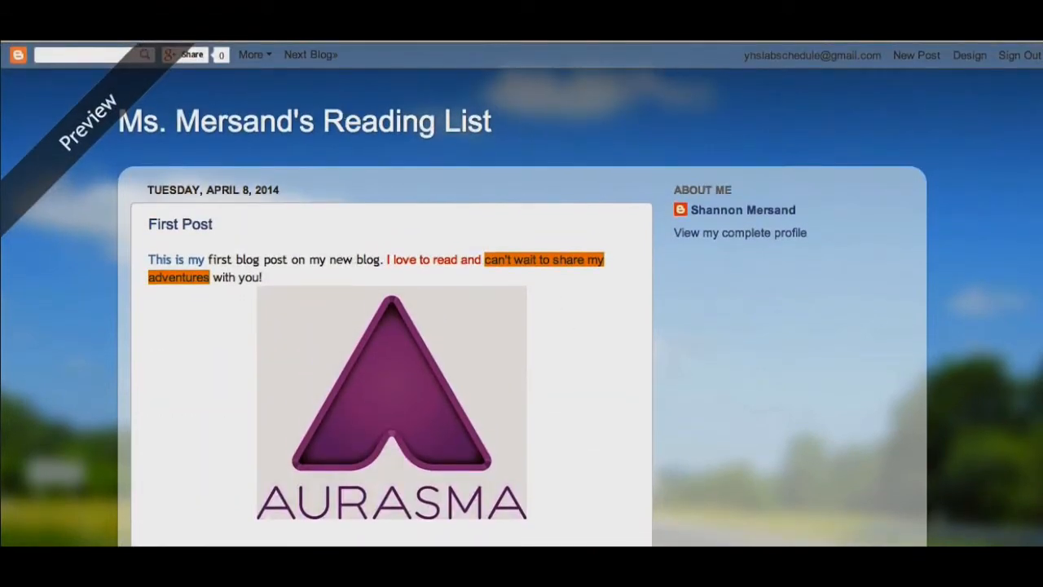
key("super+w")
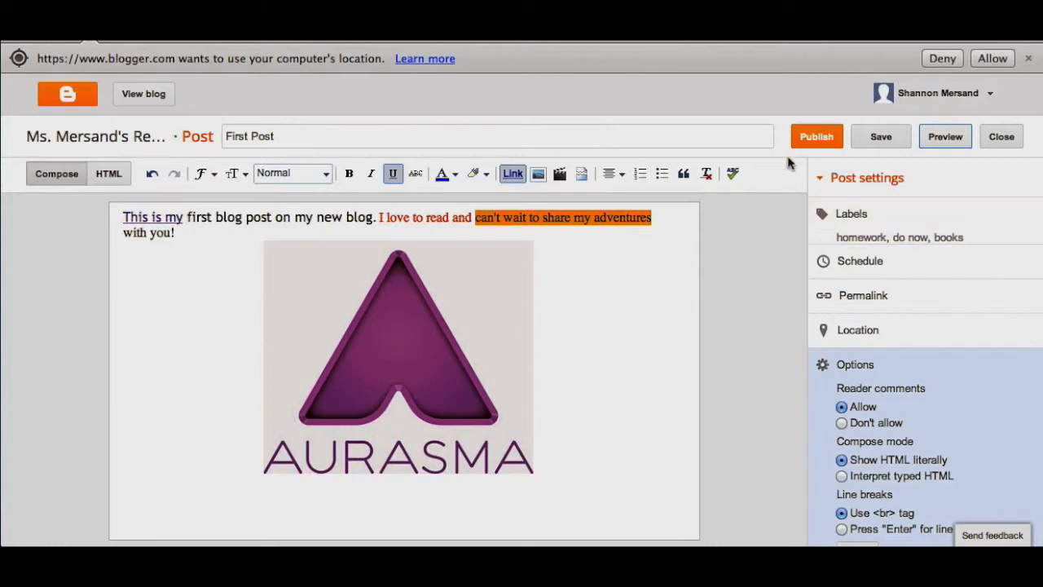
Step: Publish the post and check it on the live blog, including its labels and the blog archive
left_click(805, 141)
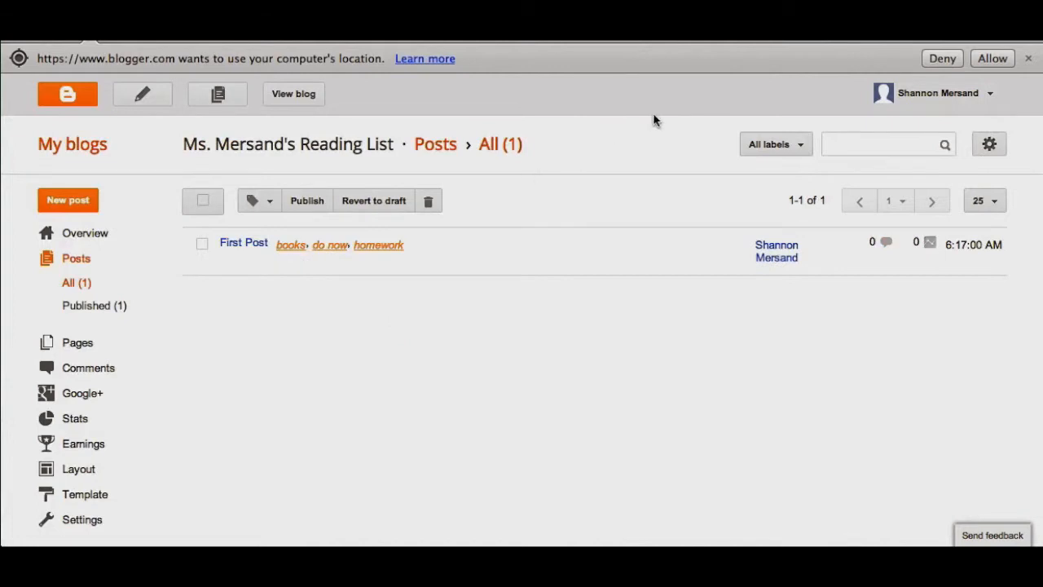
left_click(316, 97)
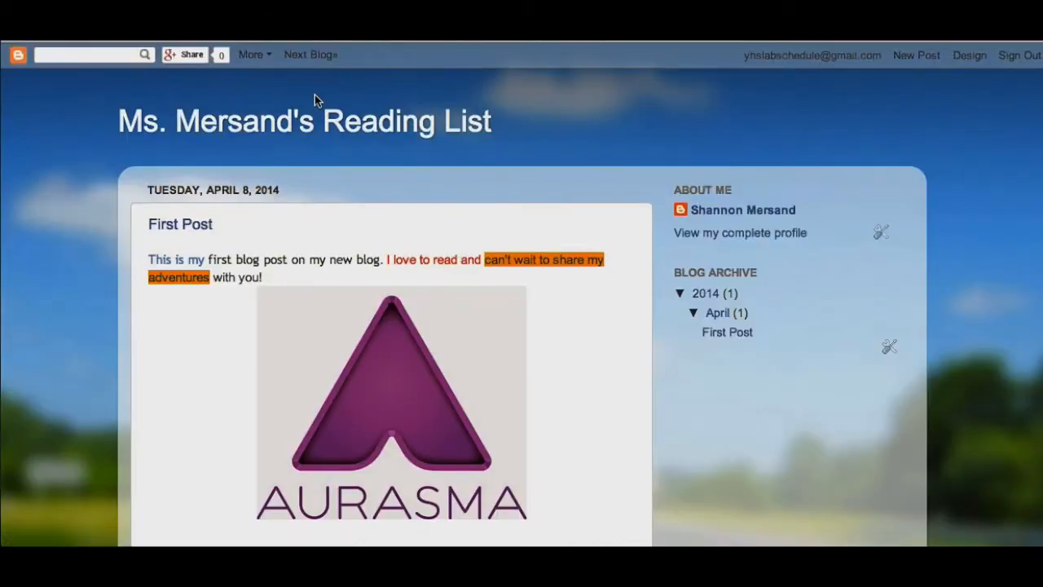
scroll(823, 212, "down", 4)
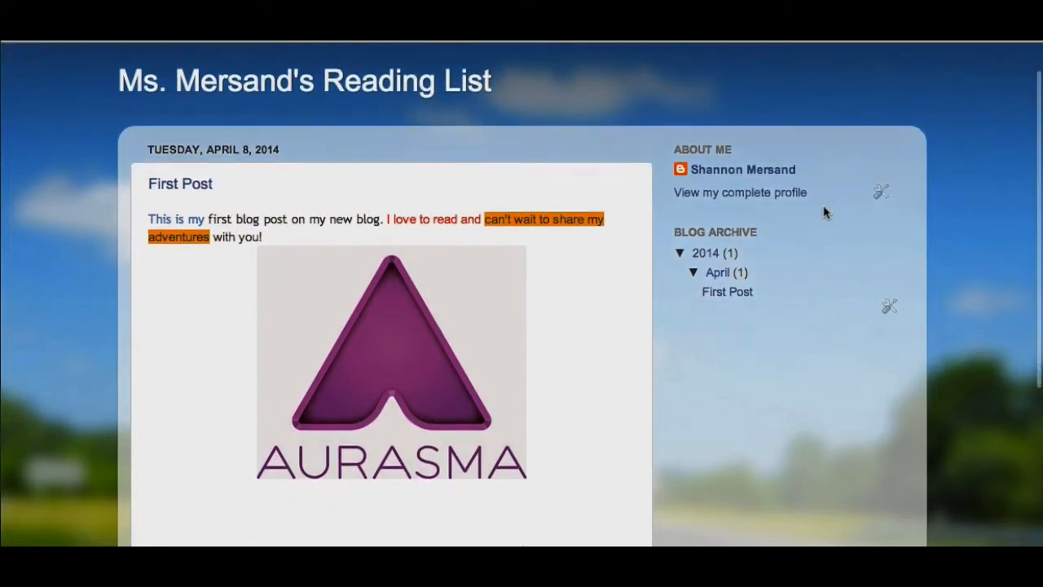
scroll(823, 212, "down", 3)
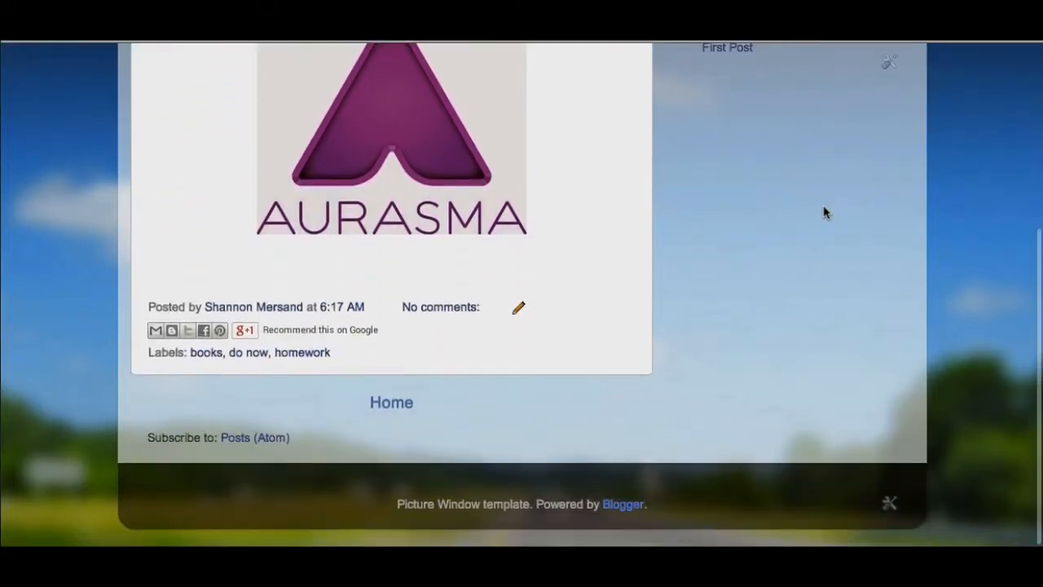
scroll(823, 212, "up", 6)
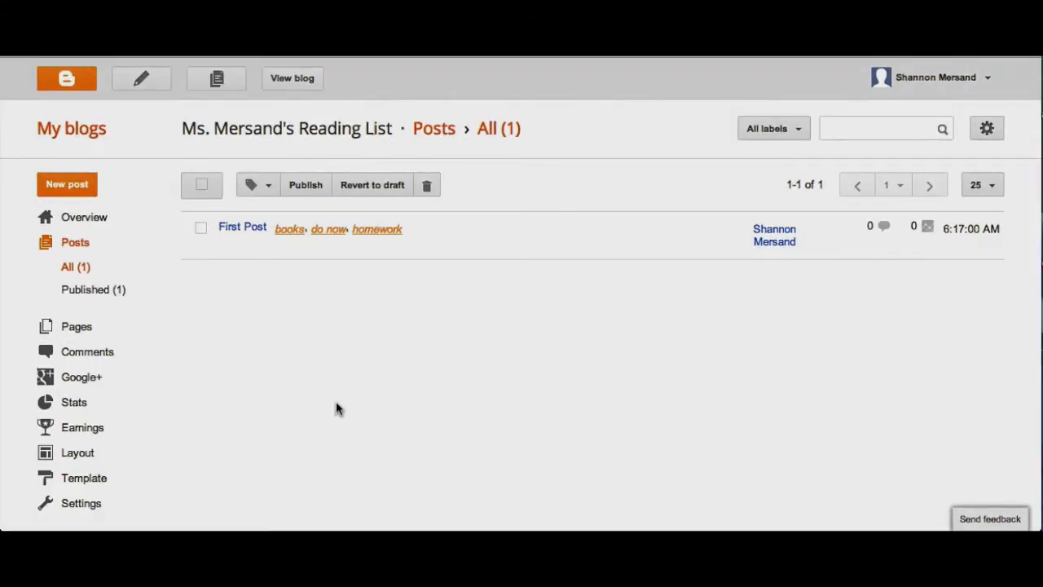
Step: Create a new blog page titled "This is my bio page"
left_click(51, 333)
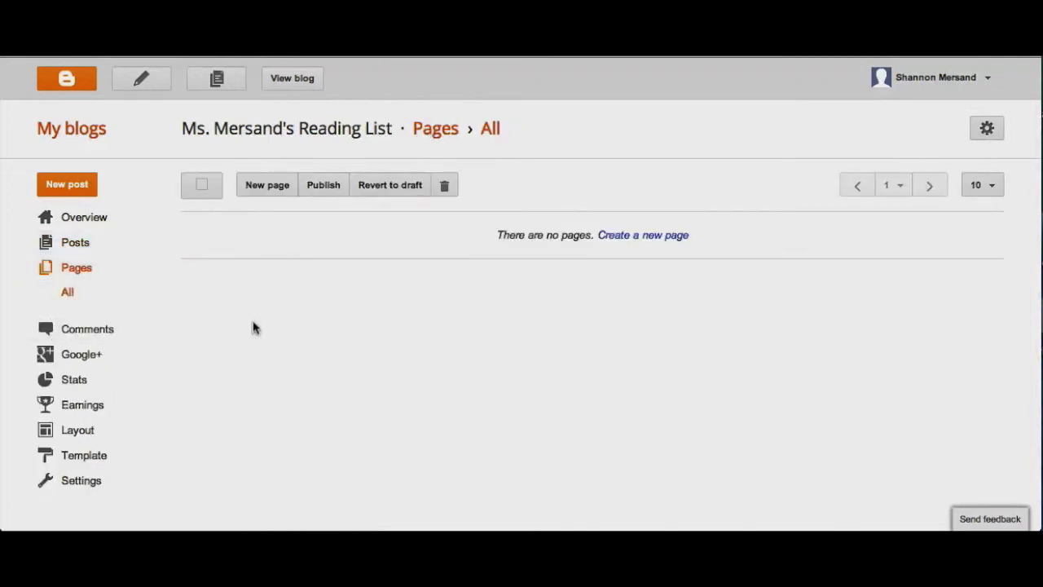
left_click(261, 186)
left_click(261, 121)
type("This is m")
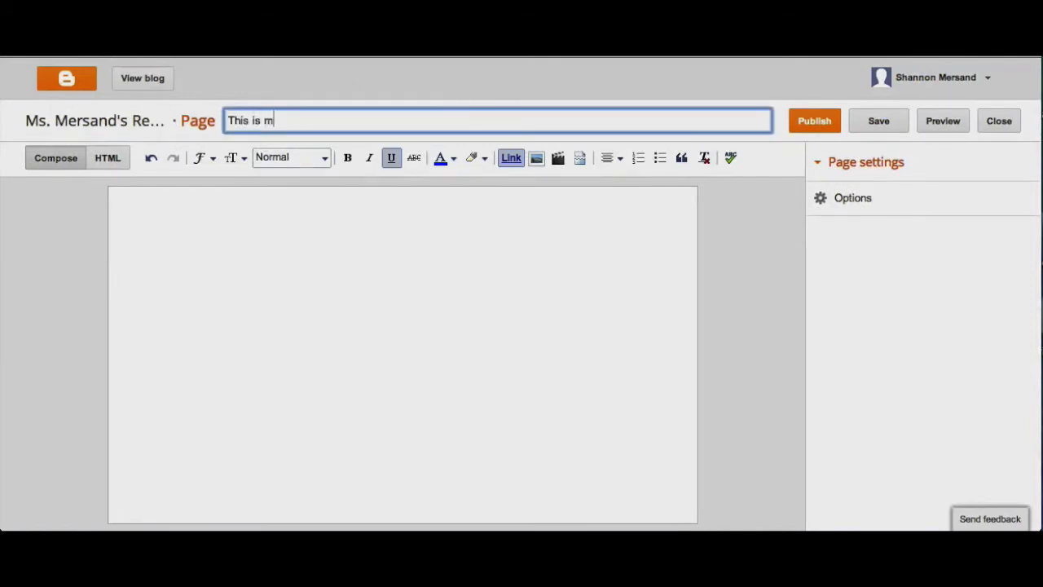
type("y bio page")
Step: Write a body sentence introducing the author by full name as "a school media specialist", and save and publish the page
left_click(323, 262)
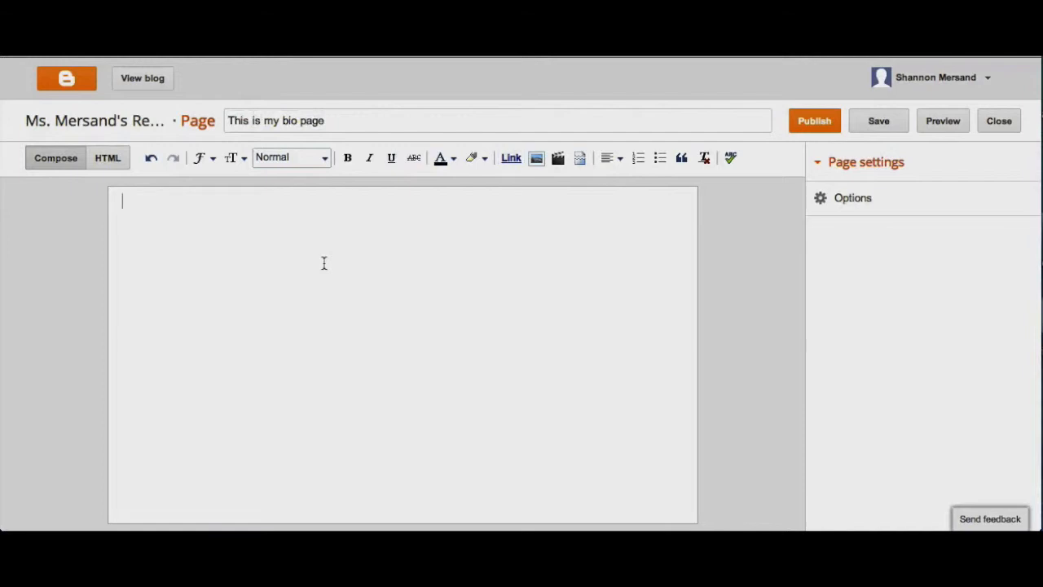
type("My name is Shannon Mersand and I am a school media specialist.")
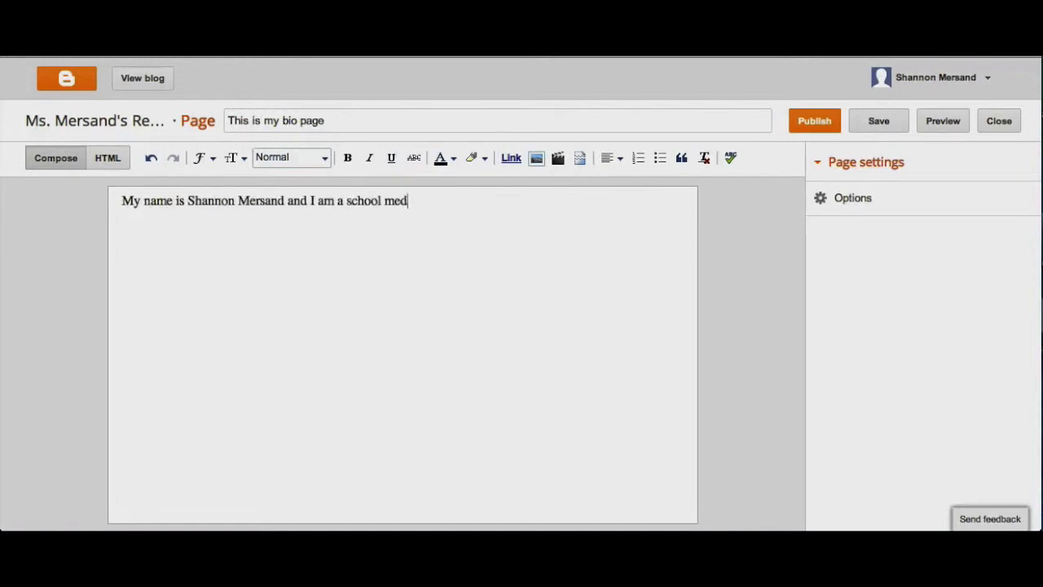
left_click(868, 132)
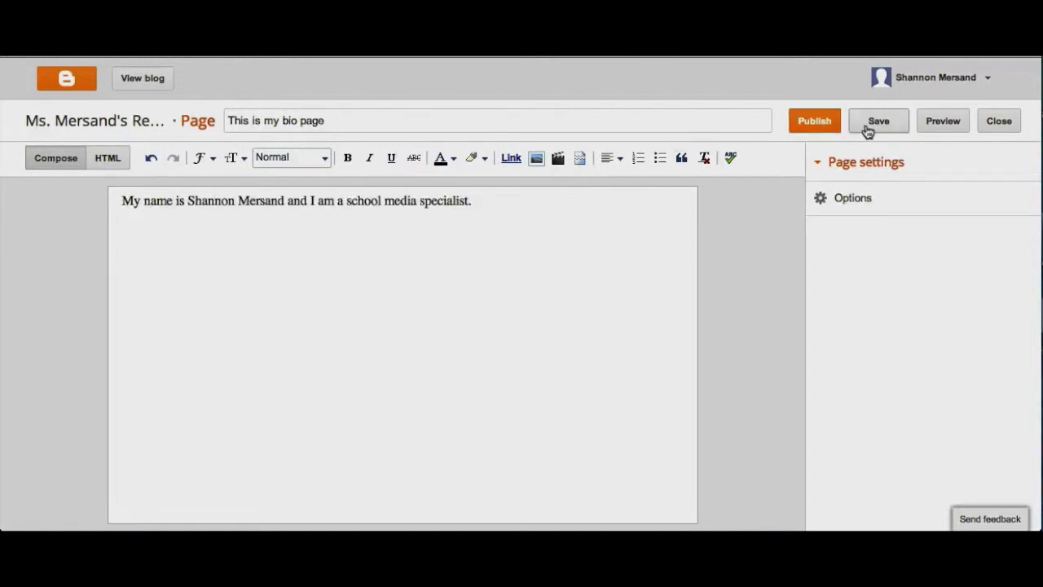
left_click(803, 129)
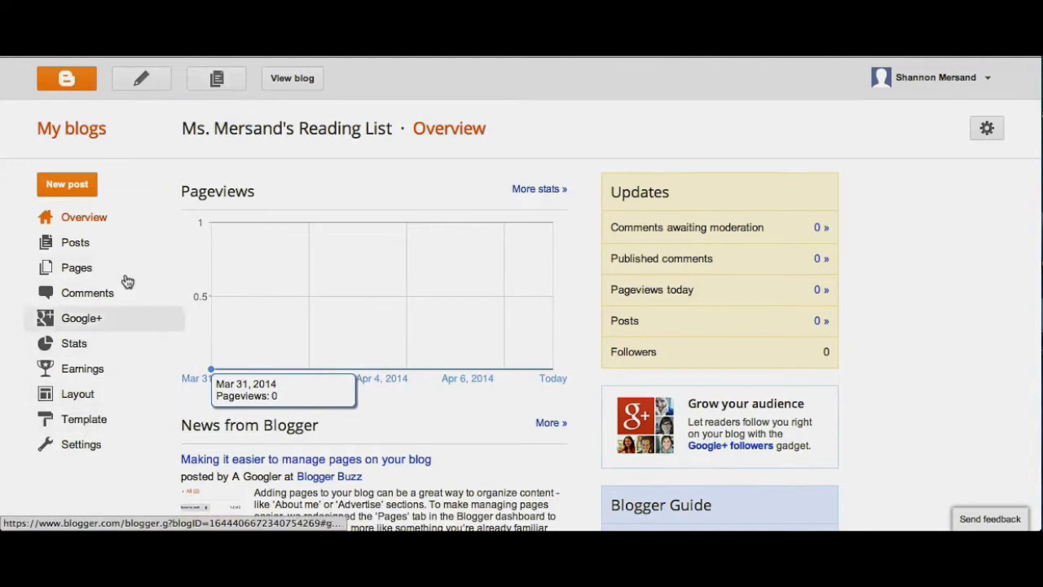
Step: Browse the blog template gallery, comparing the Simple, Dynamic Views, Picture Window, Awesome Inc., Watermark, Ethereal and Travel designs
left_click(89, 420)
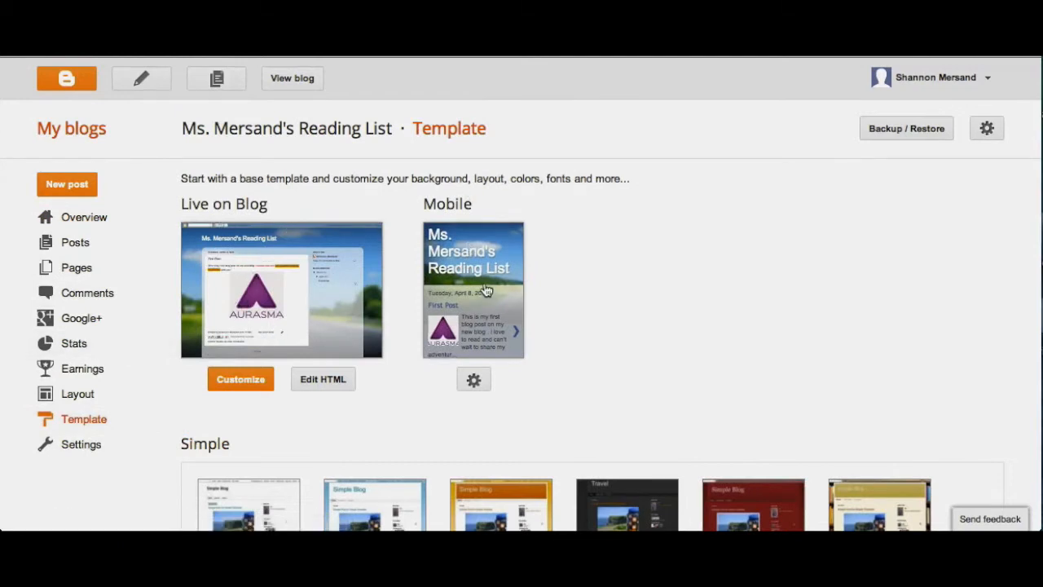
scroll(485, 290, "down", 5)
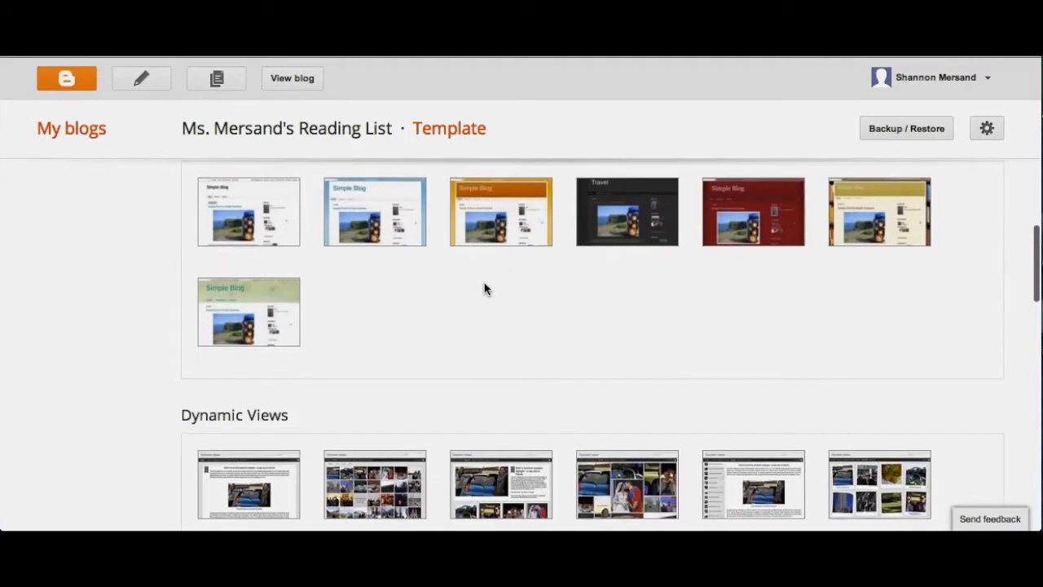
scroll(798, 297, "up", 1)
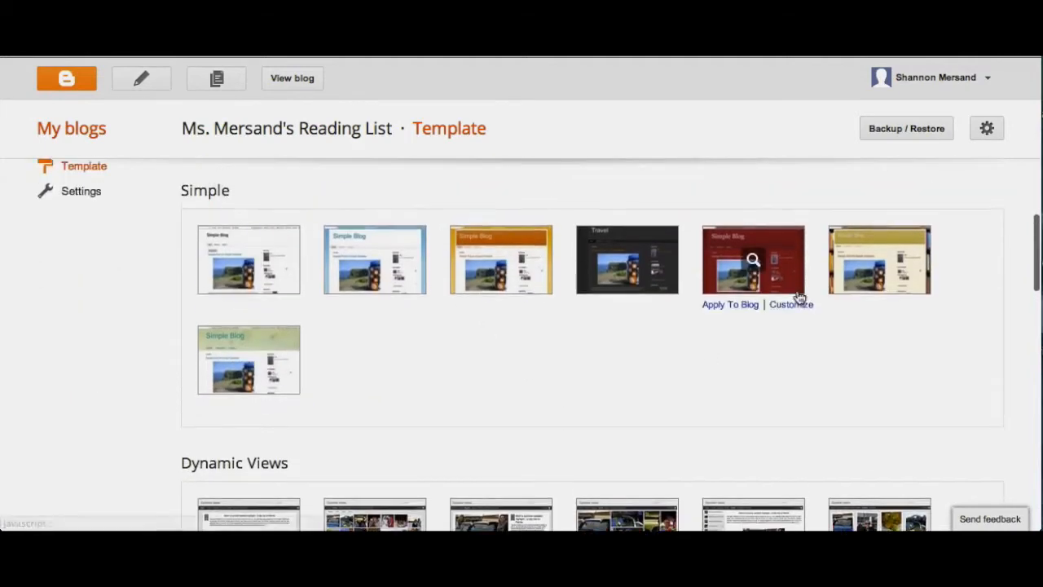
scroll(798, 296, "down", 3)
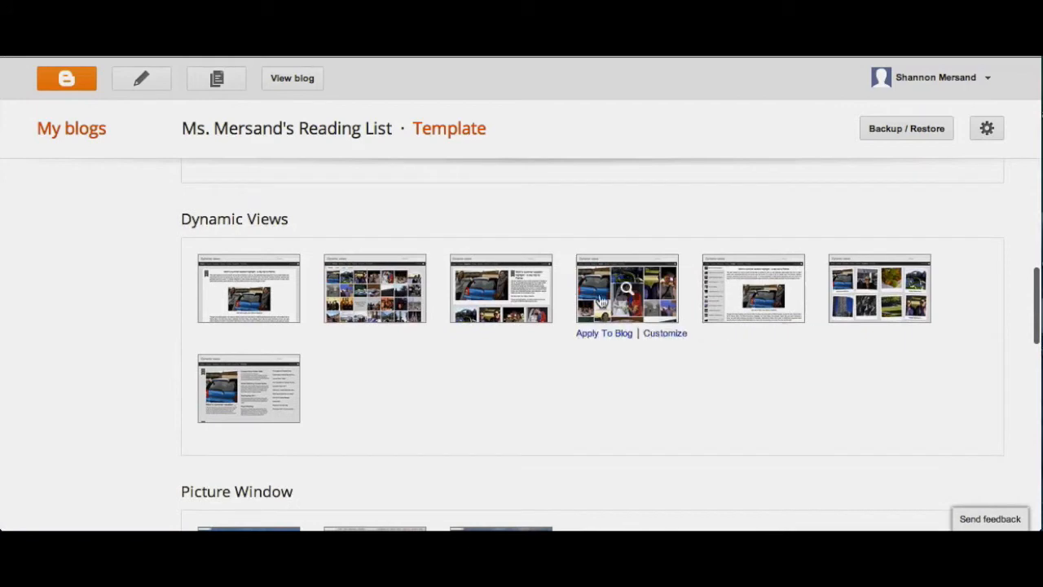
scroll(473, 396, "down", 2)
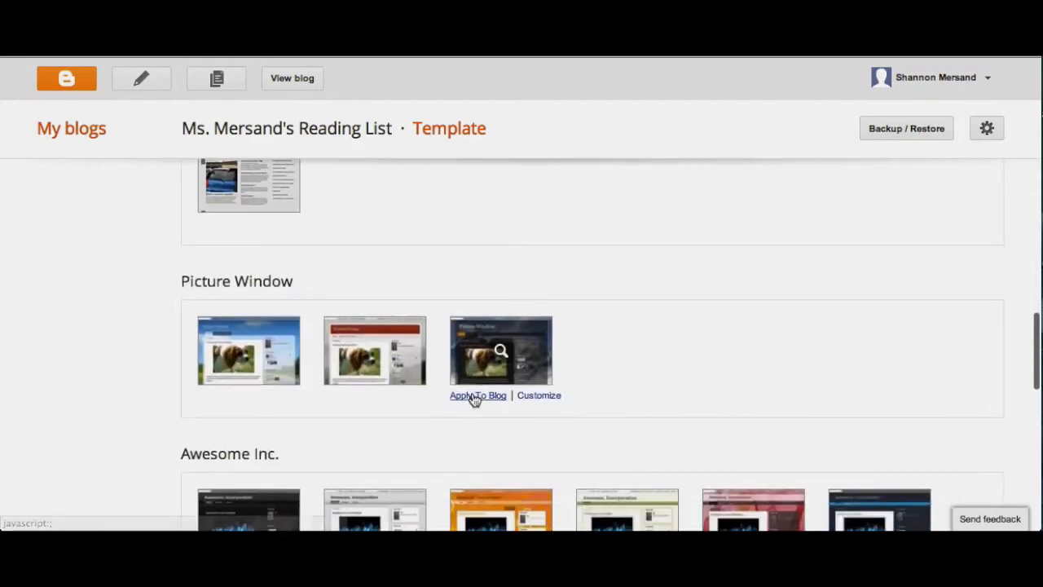
scroll(697, 371, "down", 3)
scroll(697, 371, "down", 1)
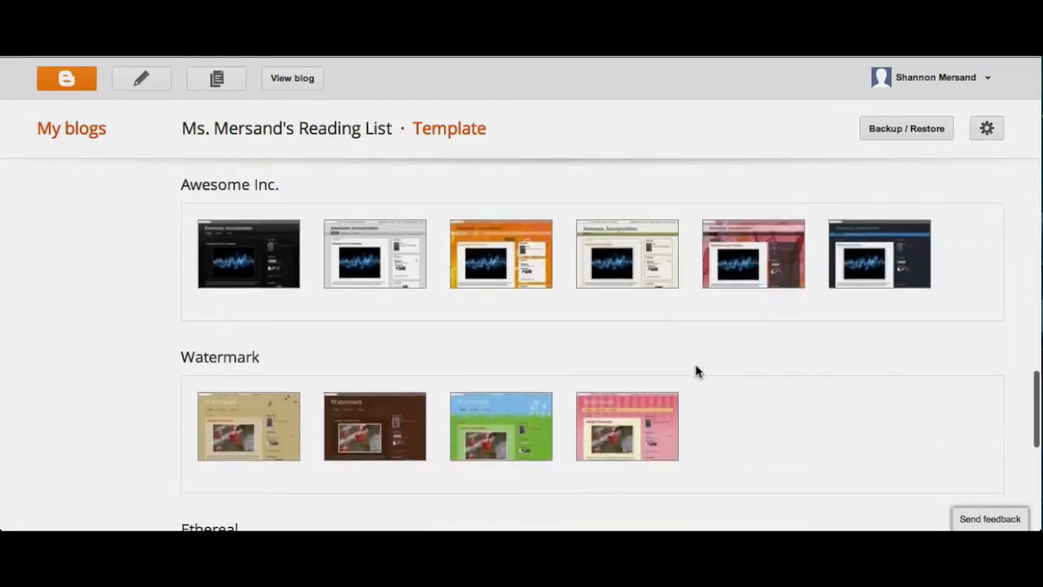
scroll(701, 334, "down", 2)
scroll(713, 357, "down", 3)
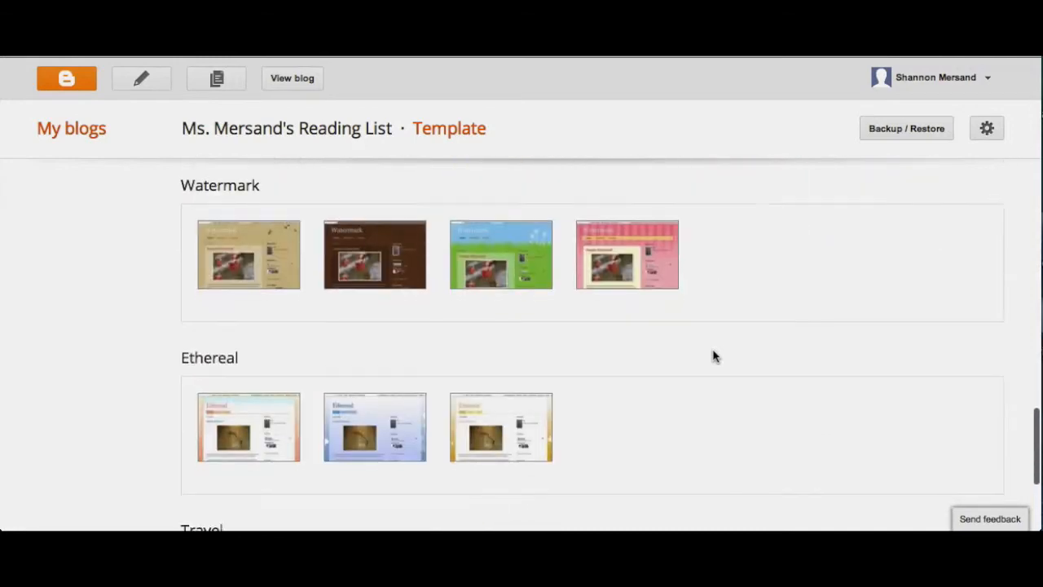
scroll(713, 356, "up", 10)
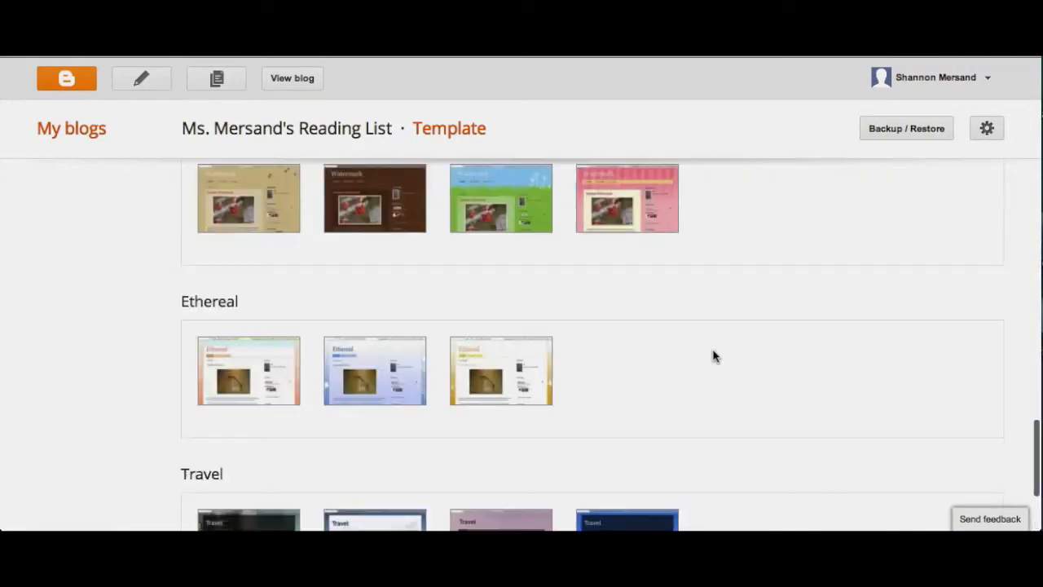
scroll(644, 358, "down", 3)
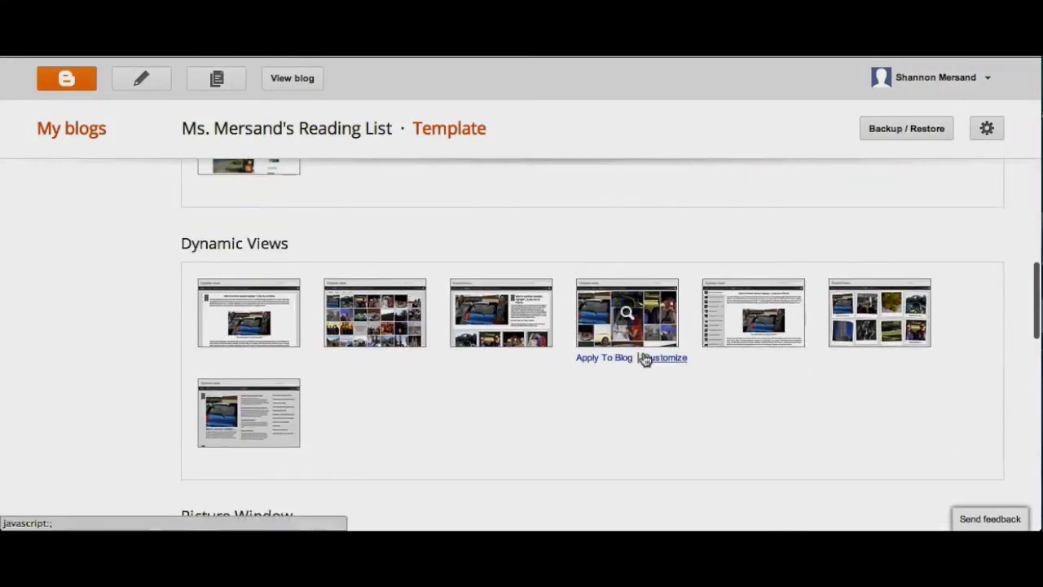
Step: Preview the Classic template from Dynamic Views, apply it to the blog and check the live blog
left_click(246, 295)
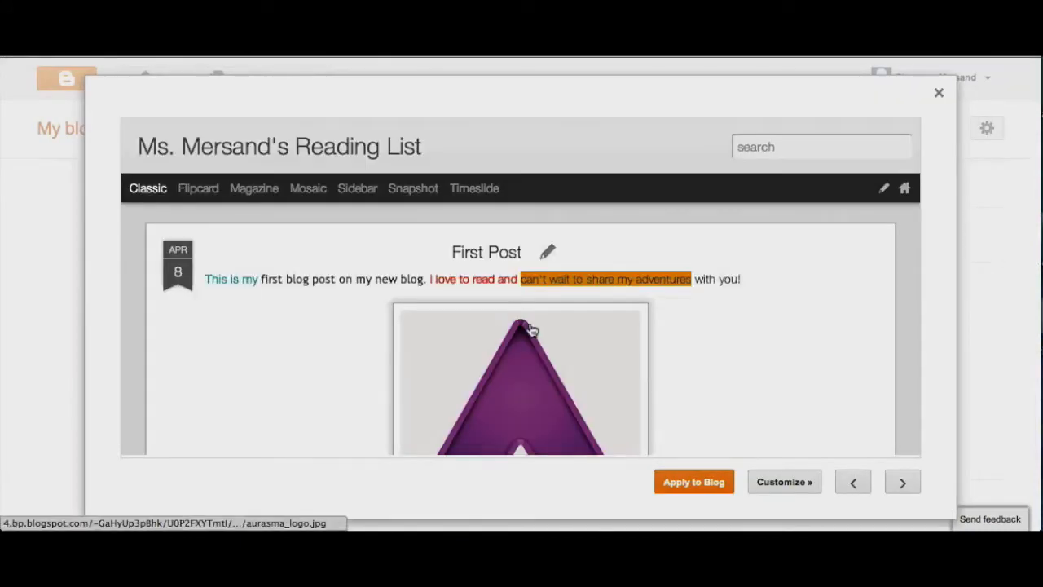
scroll(531, 329, "down", 10)
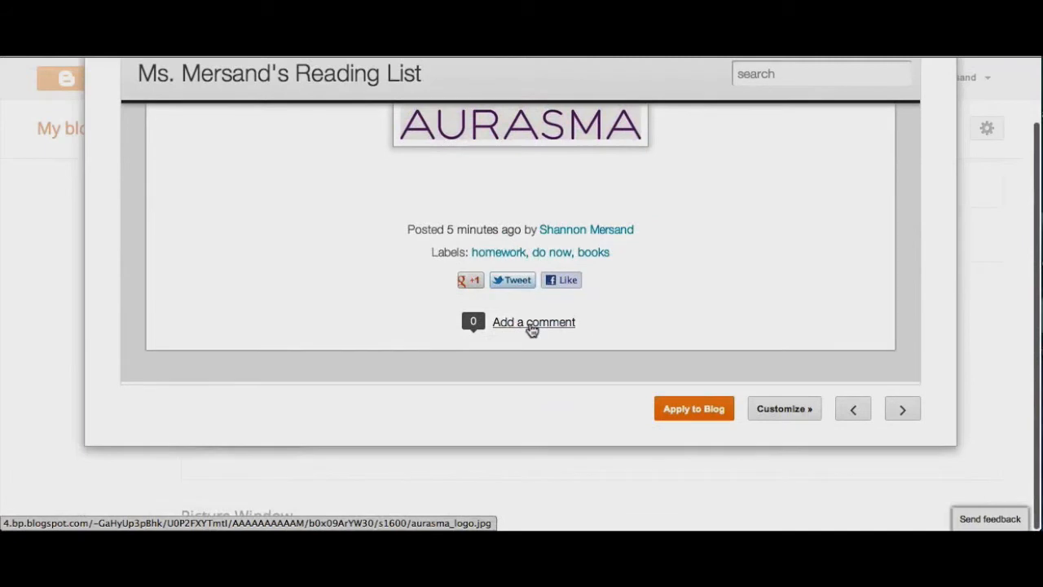
left_click(694, 411)
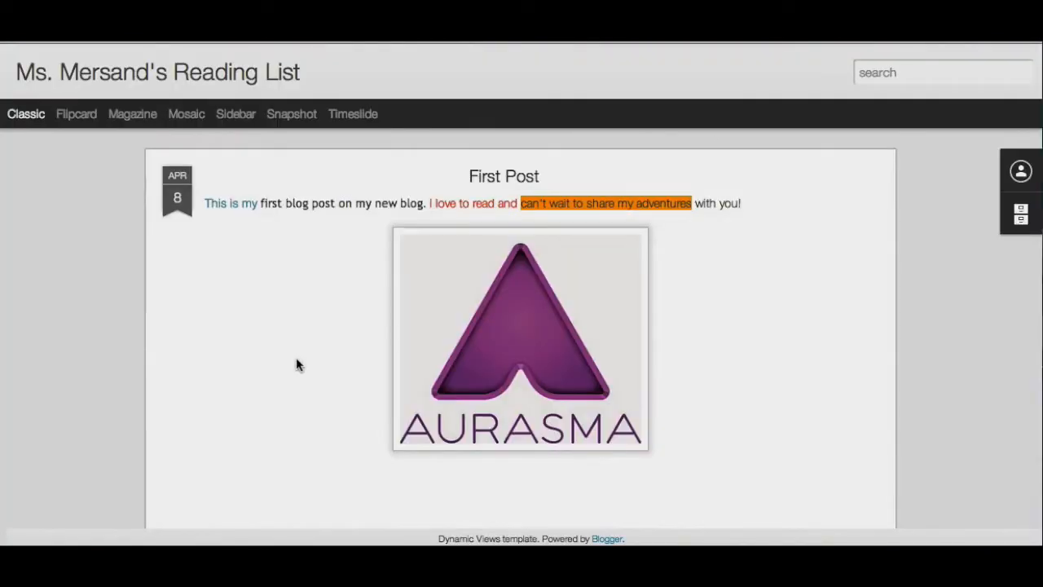
scroll(295, 359, "down", 3)
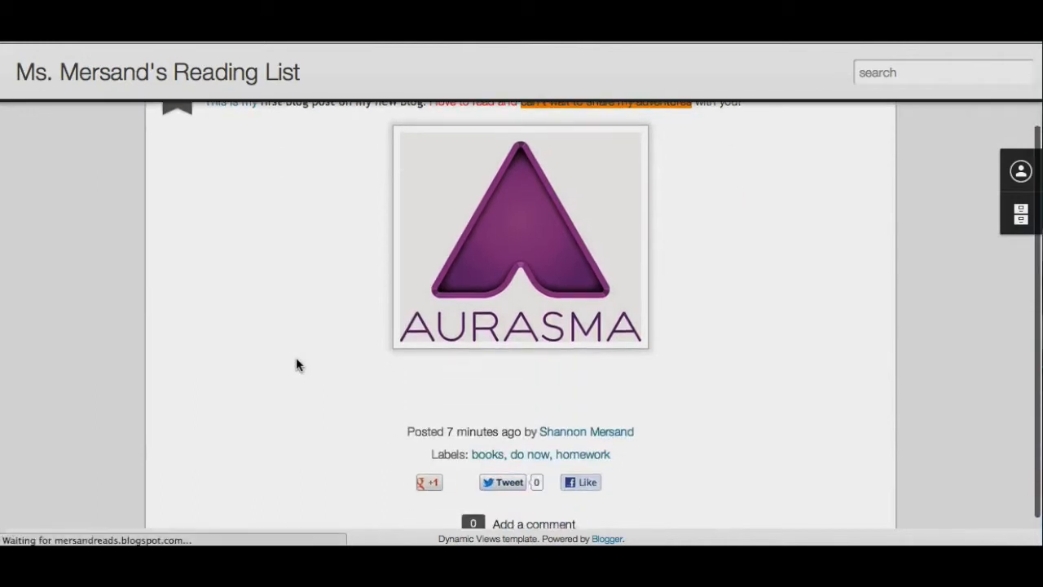
scroll(296, 364, "up", 3)
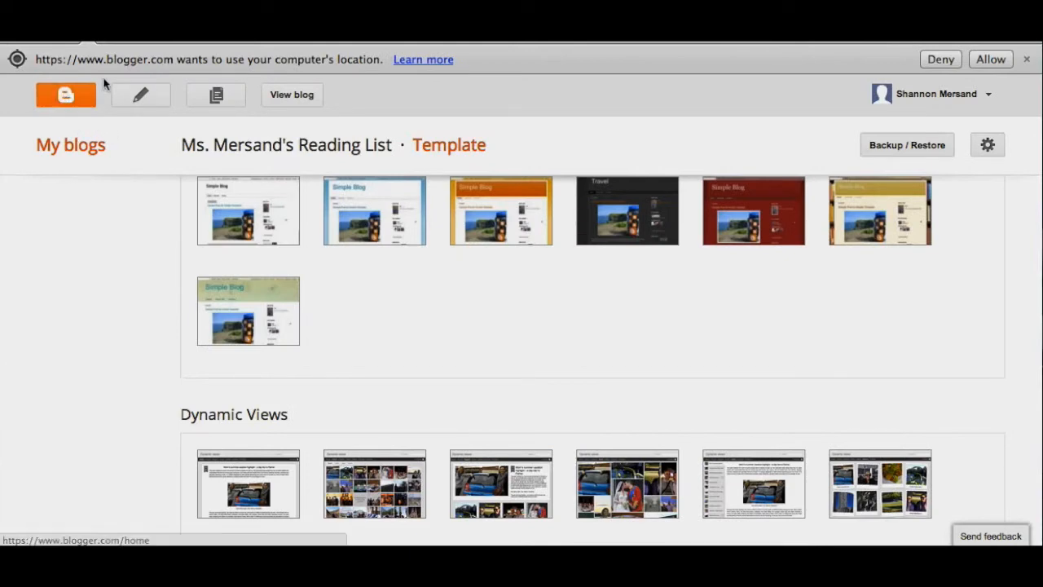
Step: In the blog's basic settings, set privacy to No for both Blogger listings and search engine visibility, and save the changes
left_click(71, 96)
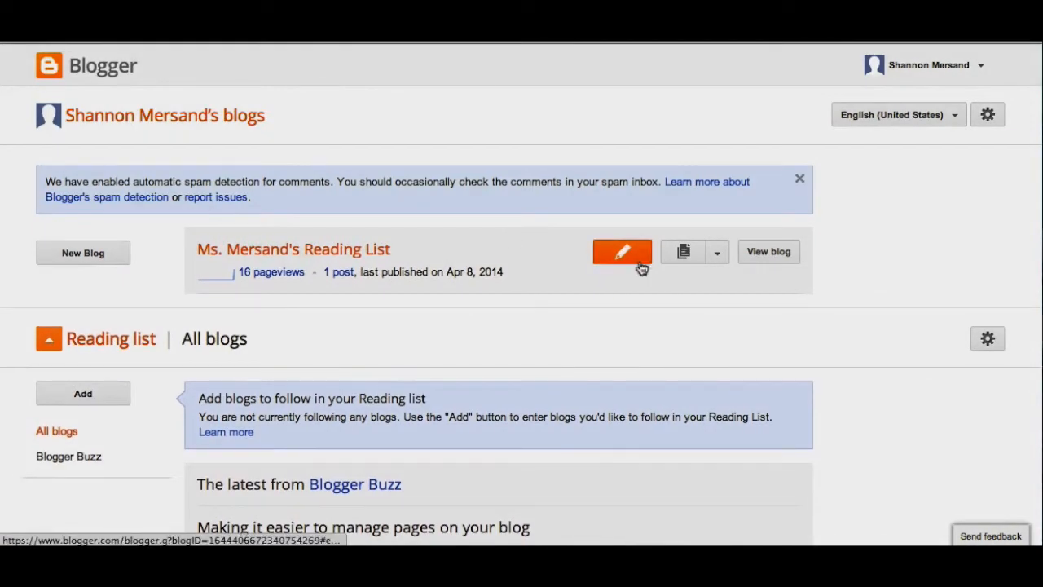
left_click(718, 257)
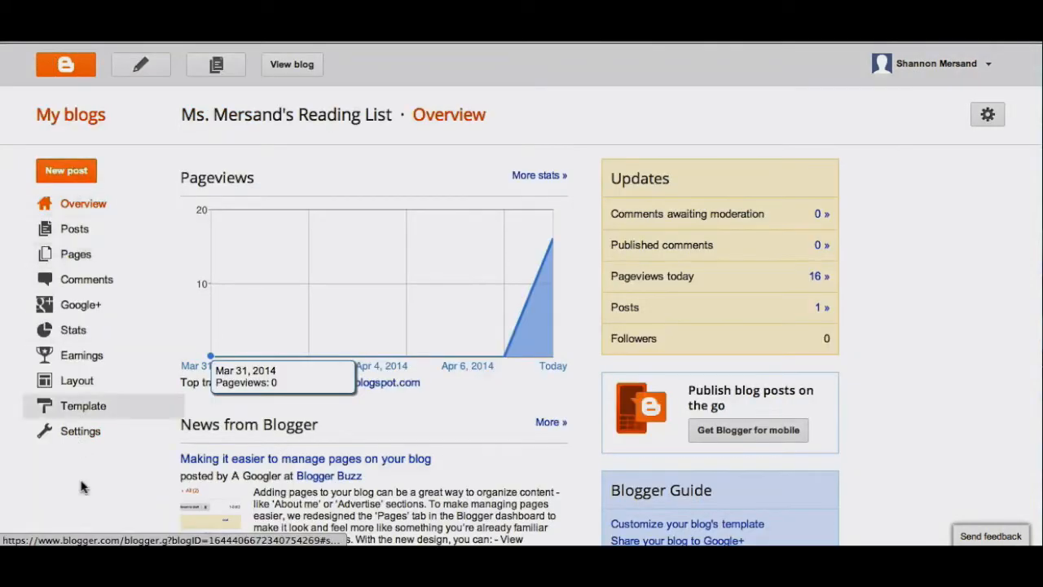
left_click(75, 433)
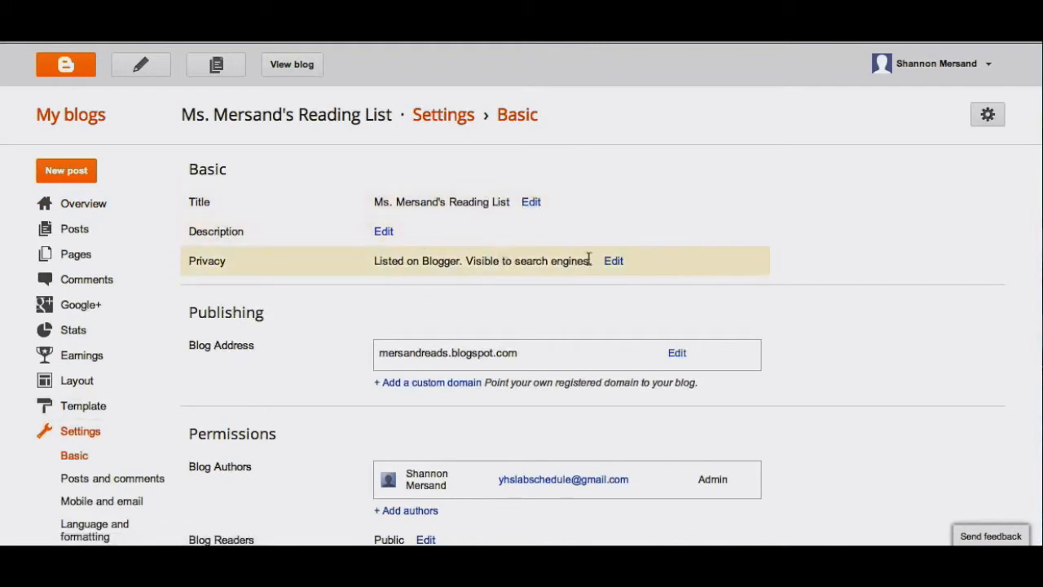
left_click(615, 262)
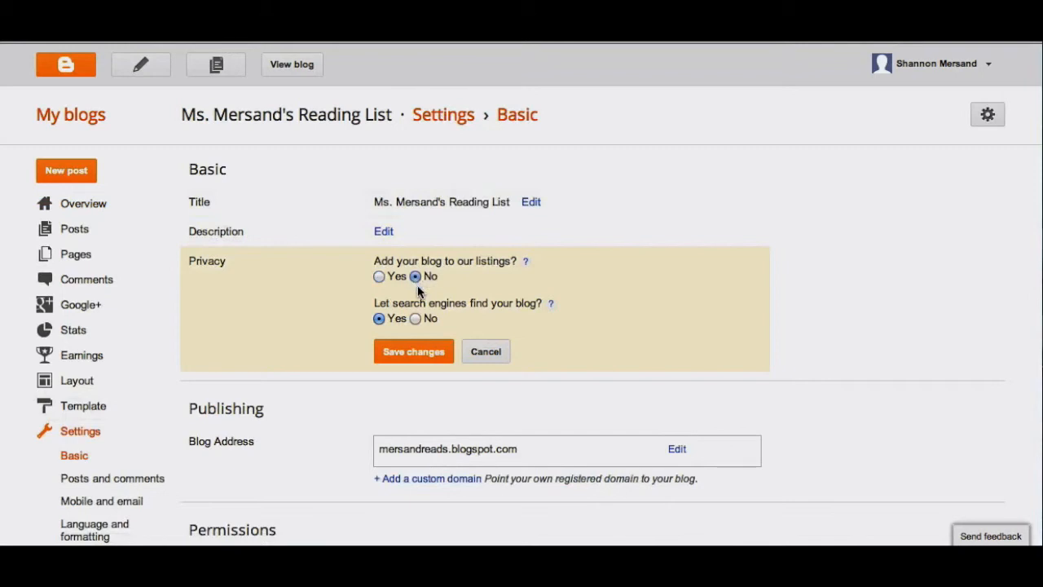
left_click(415, 319)
left_click(412, 351)
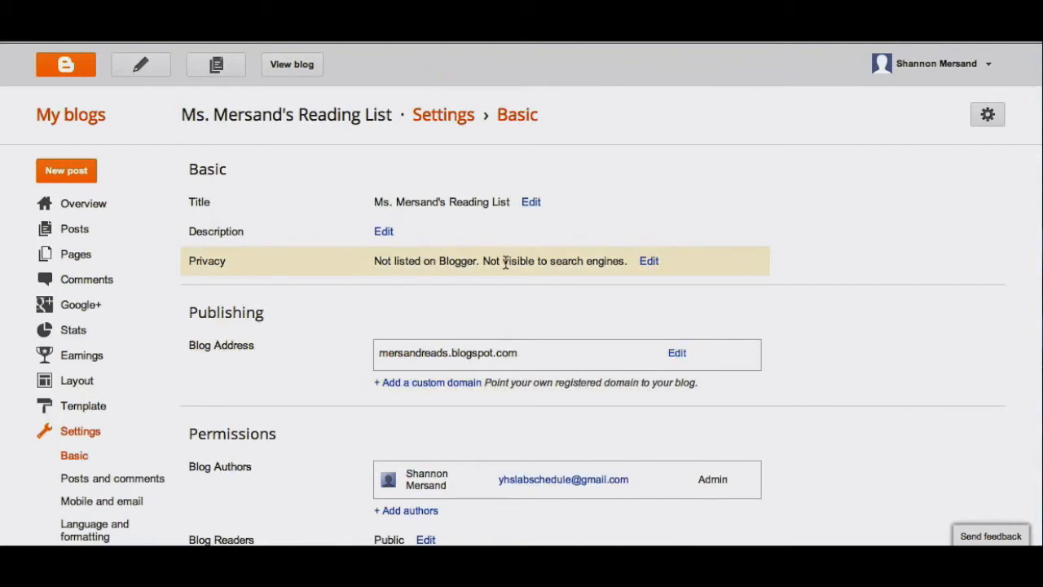
Step: Invite an additional author to the blog by entering the person's e-mail address under the permissions
scroll(505, 262, "down", 2)
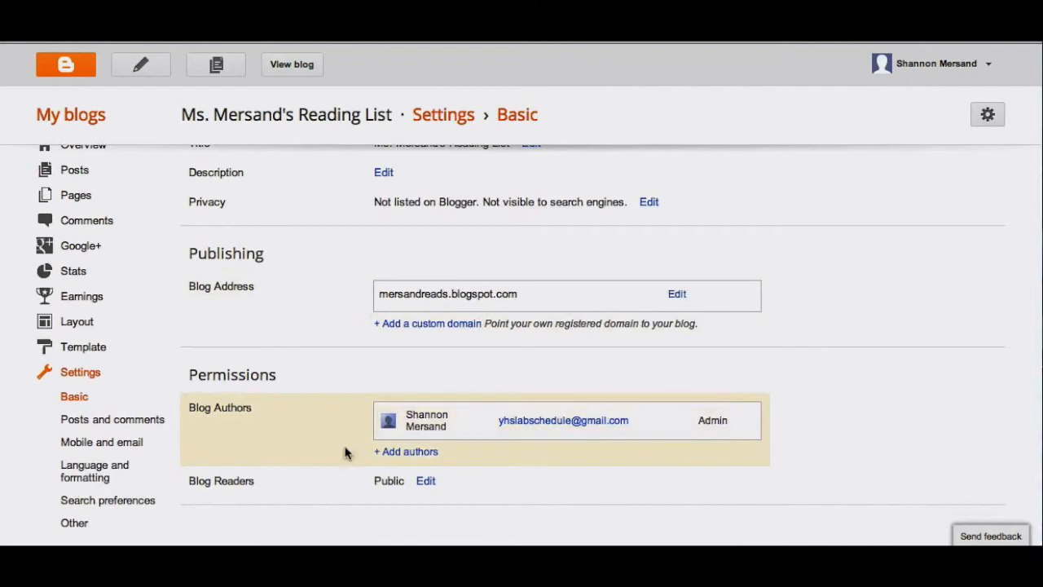
left_click(402, 454)
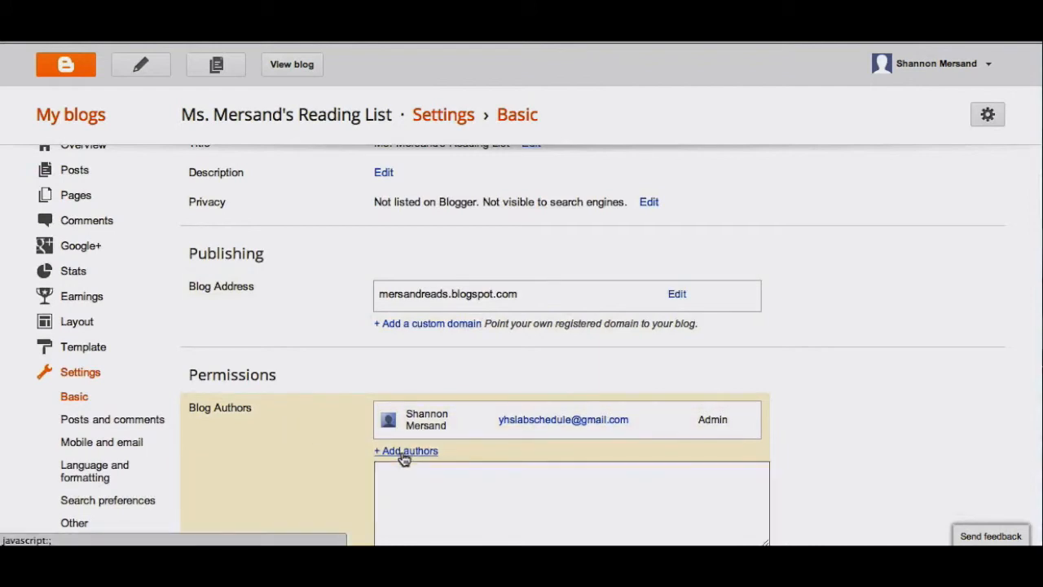
scroll(403, 458, "down", 2)
left_click(416, 391)
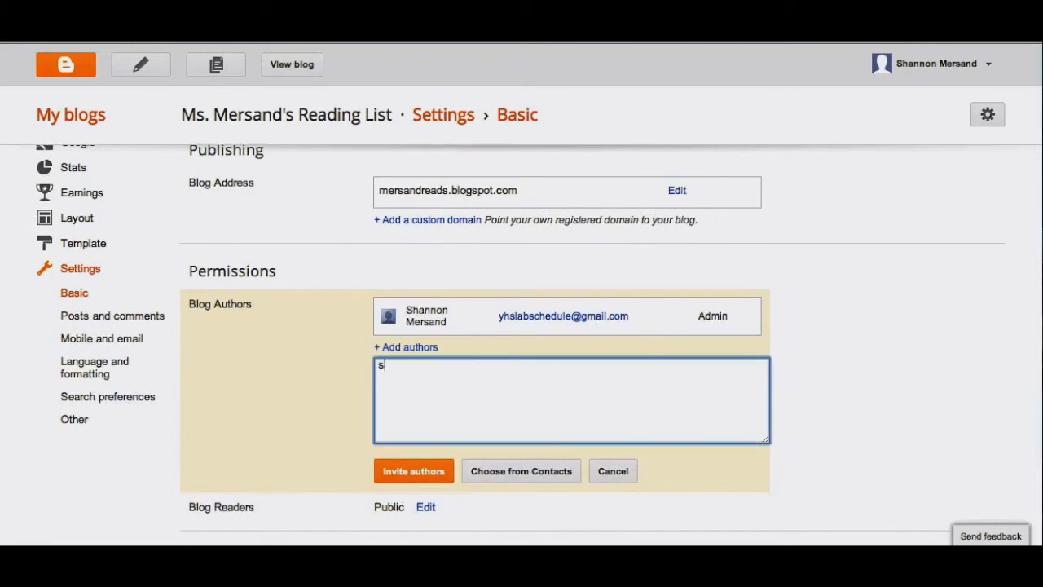
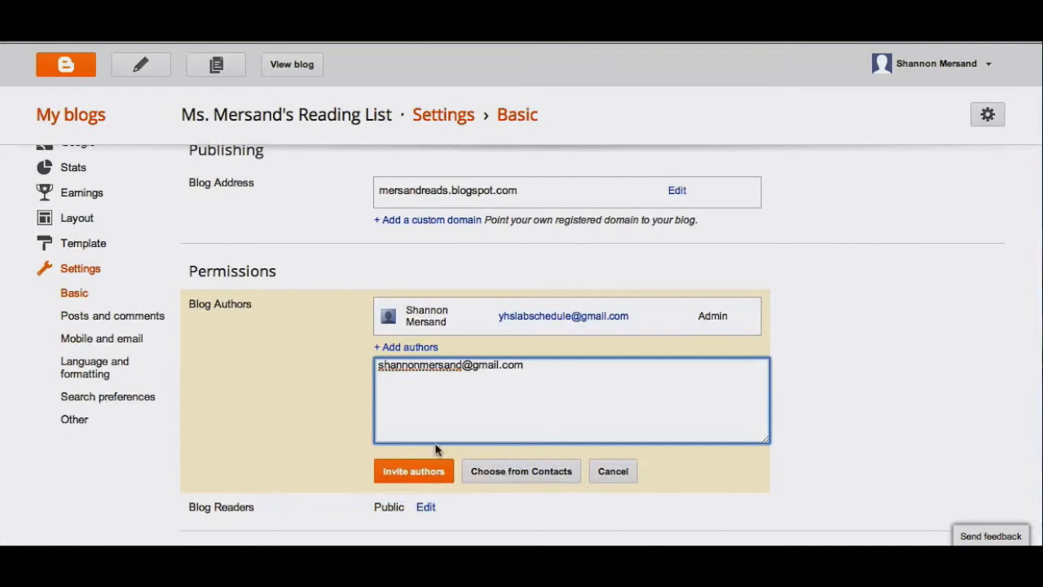
left_click(426, 469)
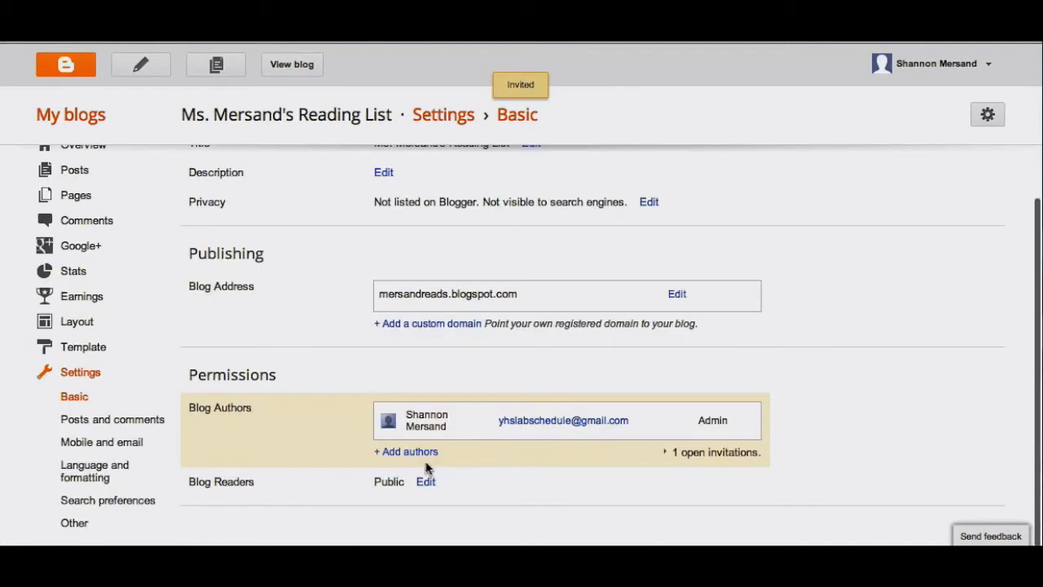
Step: Review the post and comment settings, including posts on the main page, comment location, who can comment, moderation and word verification
scroll(425, 468, "up", 1)
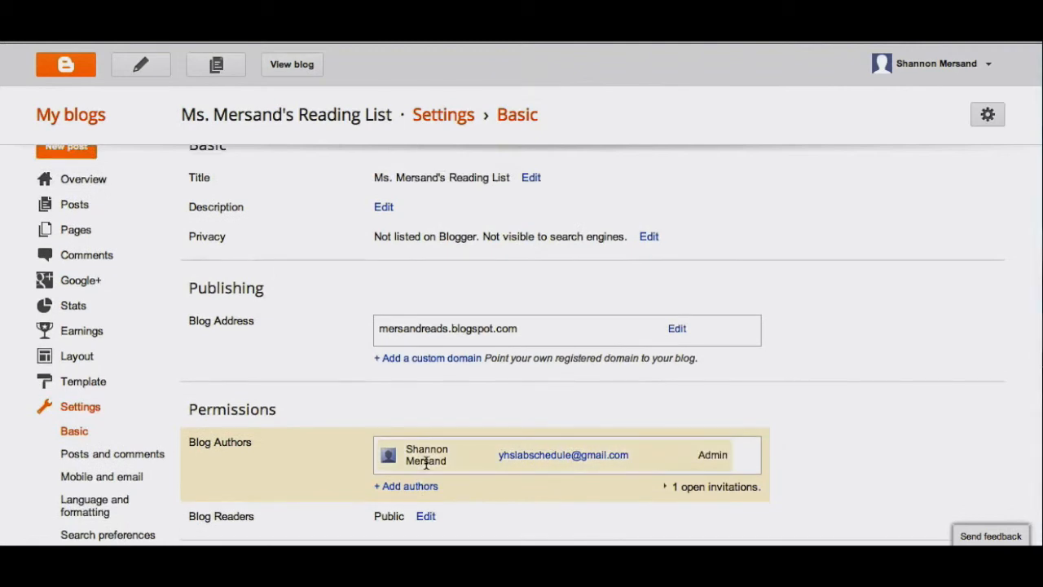
scroll(427, 468, "down", 1)
left_click(96, 423)
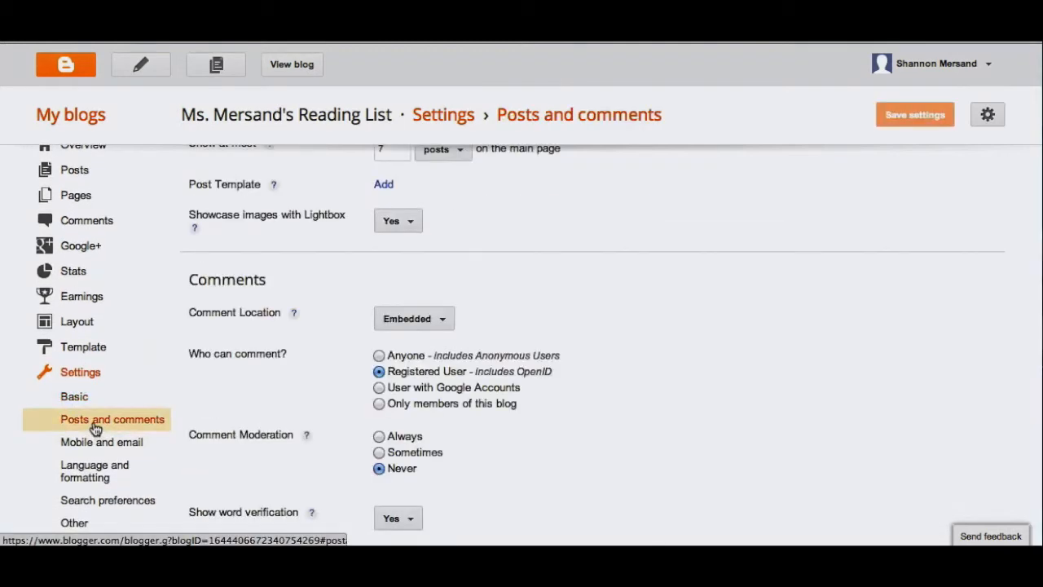
scroll(306, 368, "up", 2)
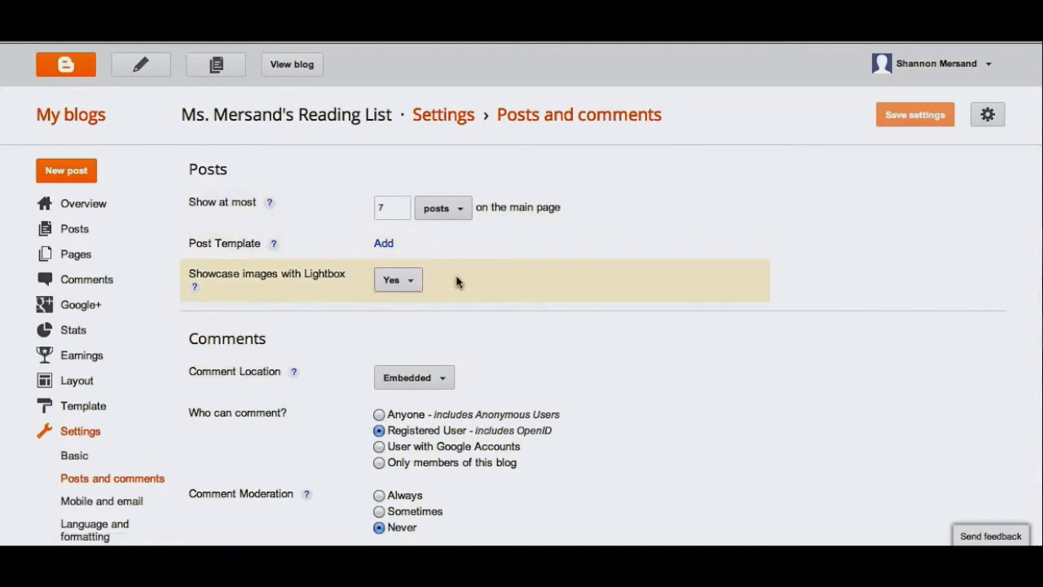
scroll(548, 285, "down", 1)
scroll(548, 285, "down", 3)
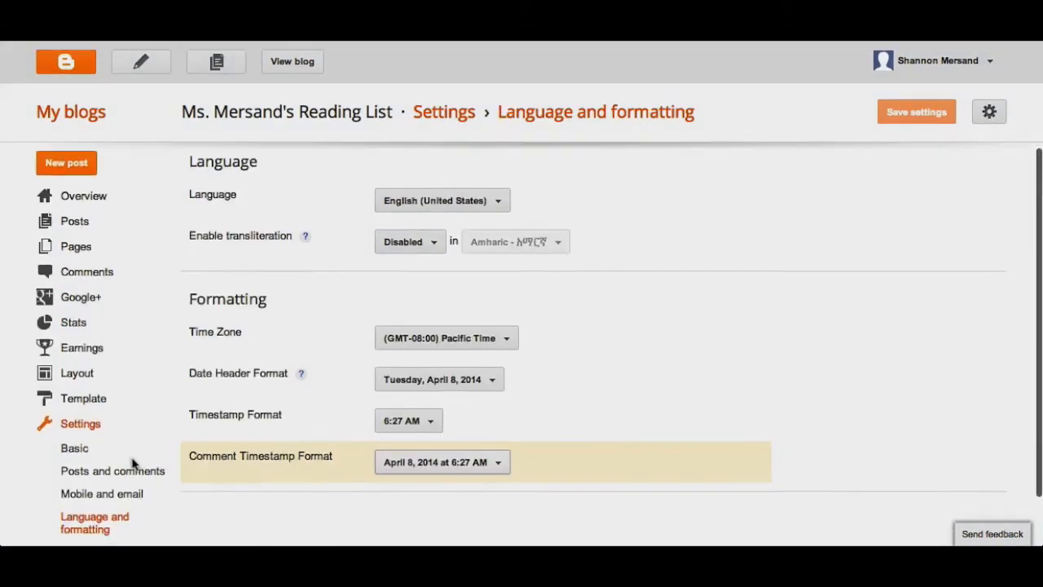
scroll(133, 462, "down", 1)
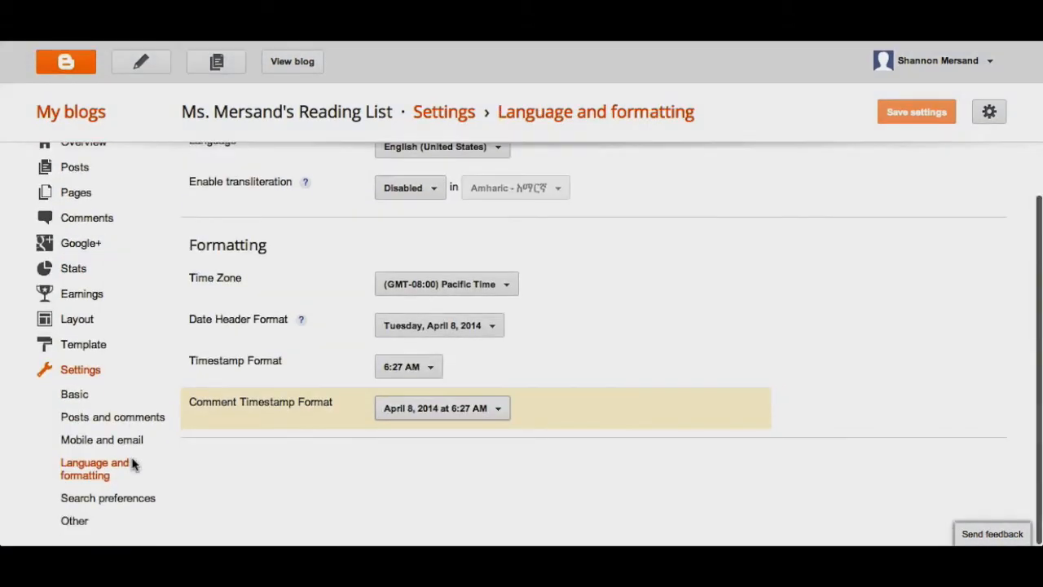
Step: Examine the blog language choices and the transliteration options in the language and formatting settings
scroll(285, 403, "up", 1)
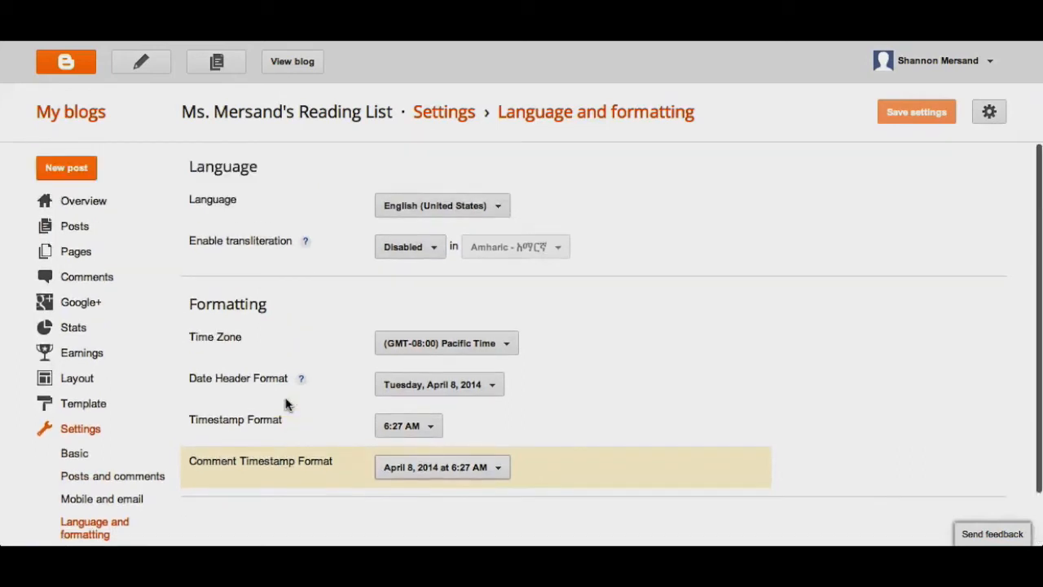
left_click(498, 208)
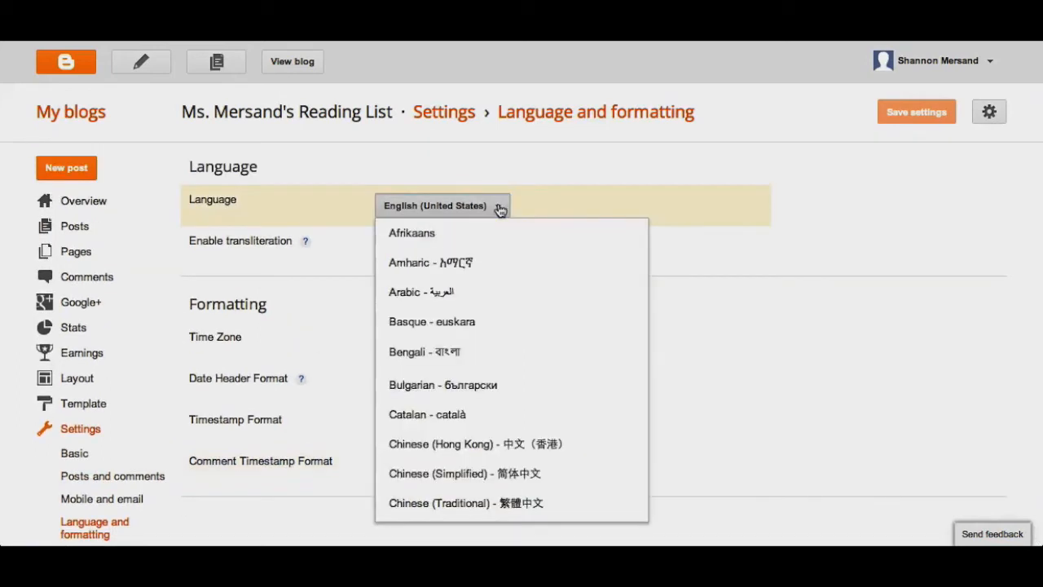
left_click(499, 208)
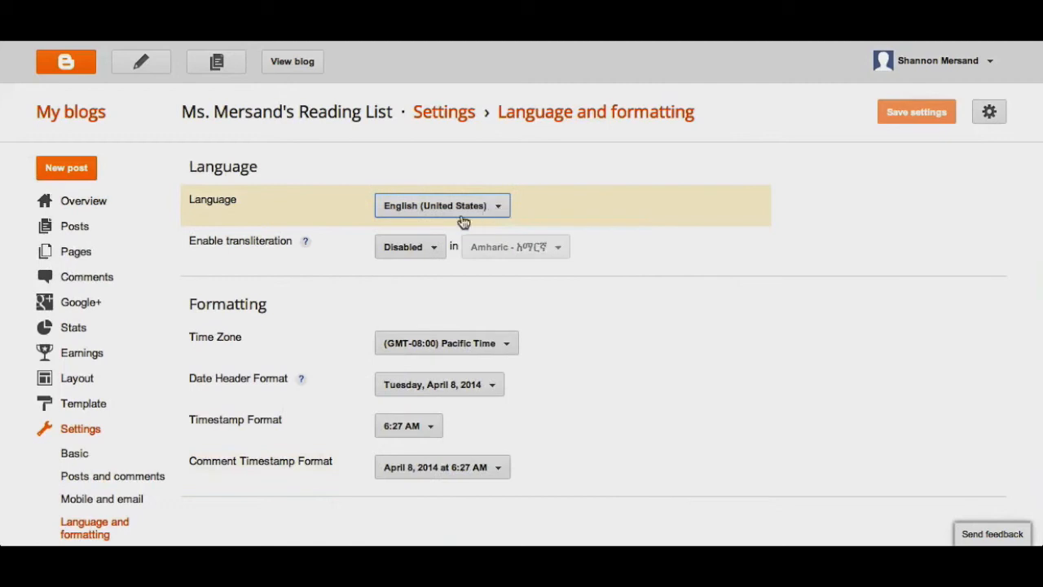
left_click(434, 249)
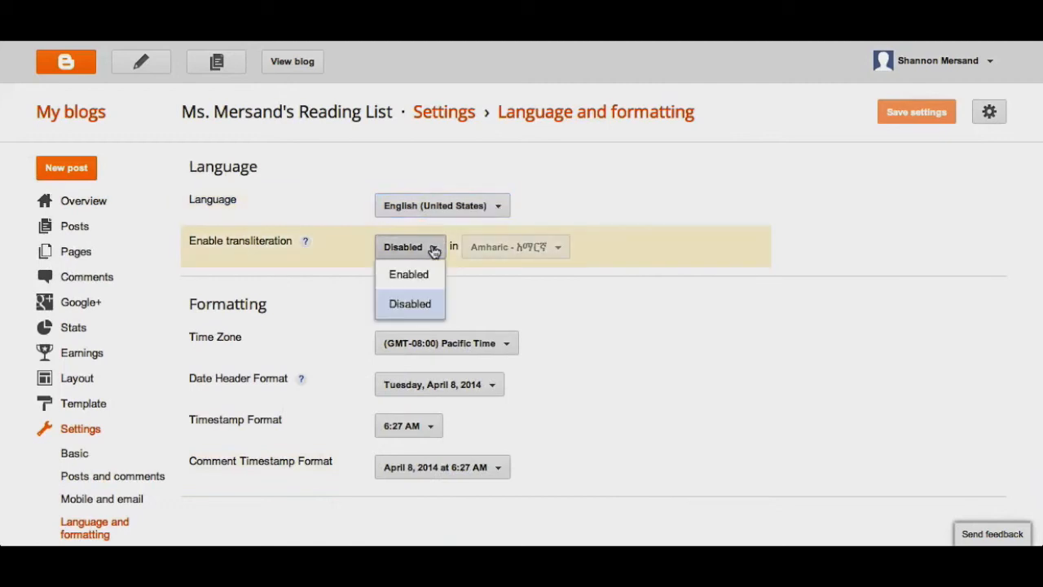
left_click(435, 248)
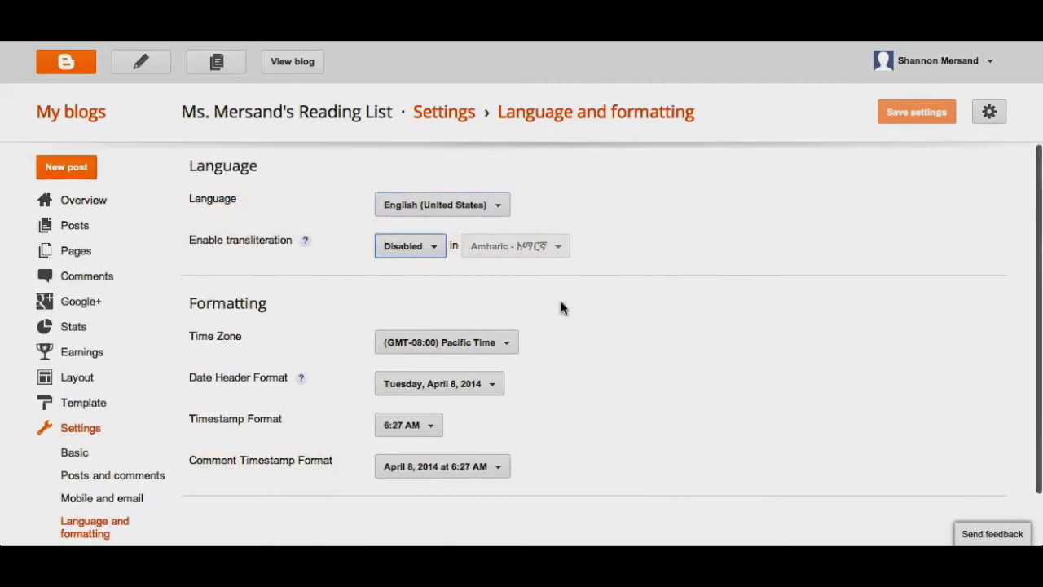
Step: Set the blog's time zone to (GMT-05:00) Eastern Time
scroll(562, 305, "down", 1)
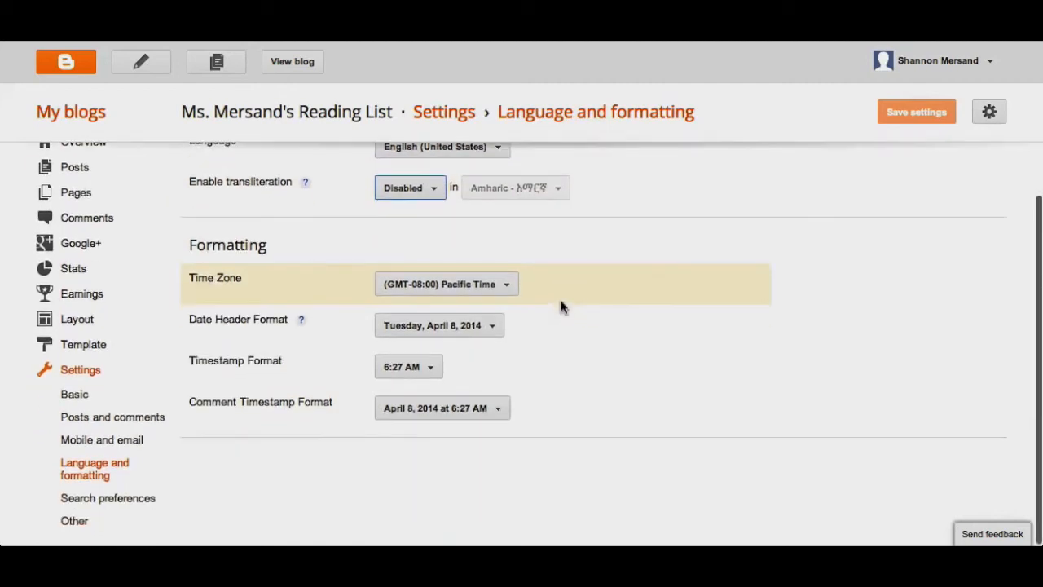
left_click(509, 287)
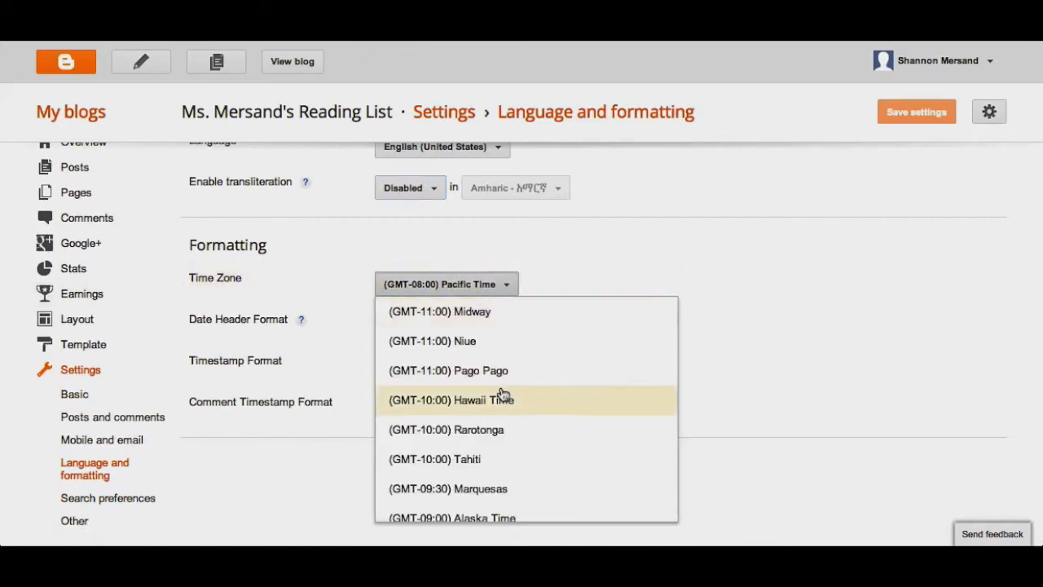
scroll(502, 394, "down", 1)
scroll(502, 395, "down", 5)
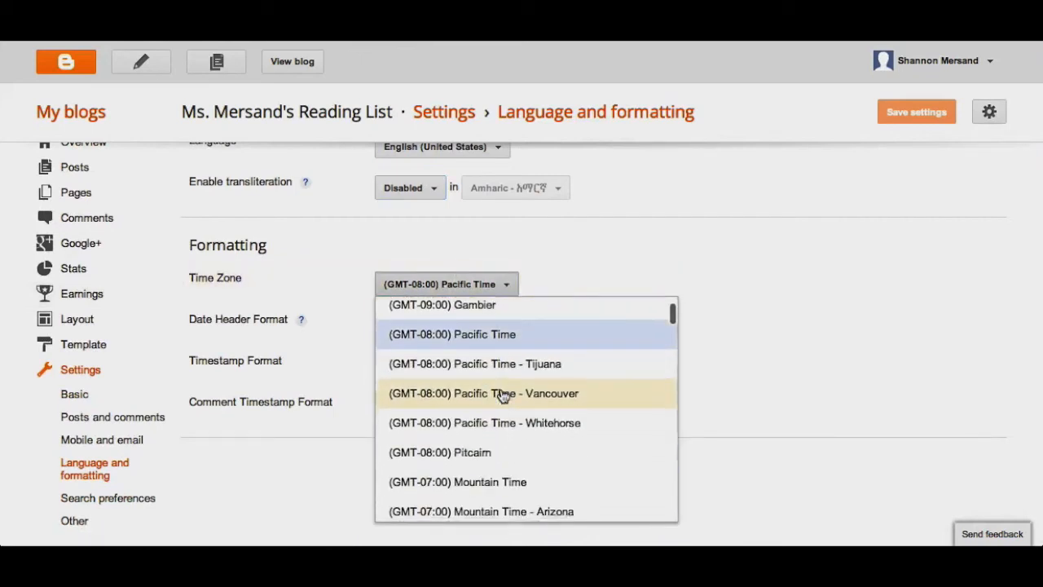
scroll(503, 396, "down", 3)
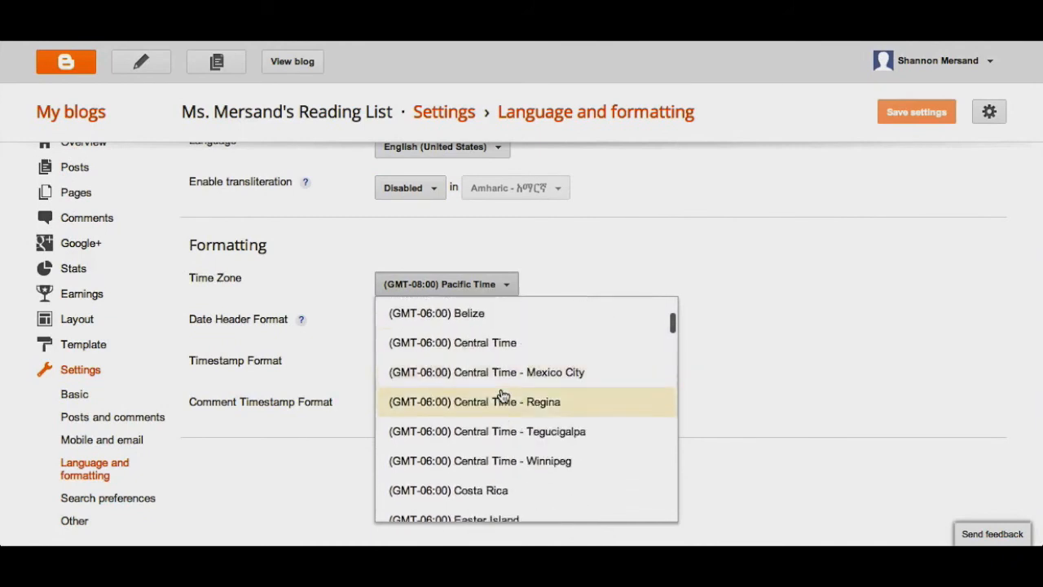
scroll(503, 395, "down", 5)
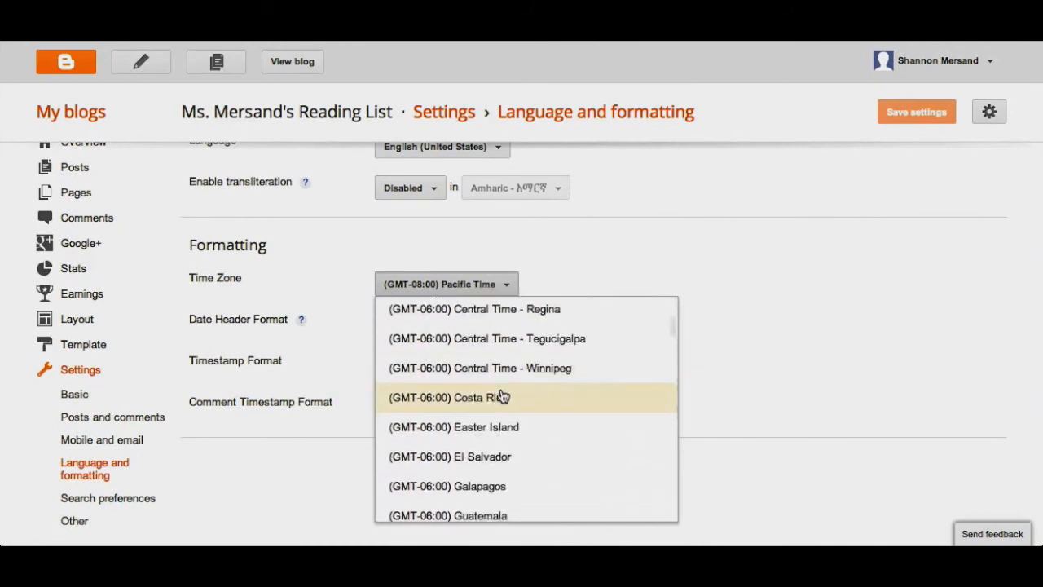
scroll(502, 396, "down", 2)
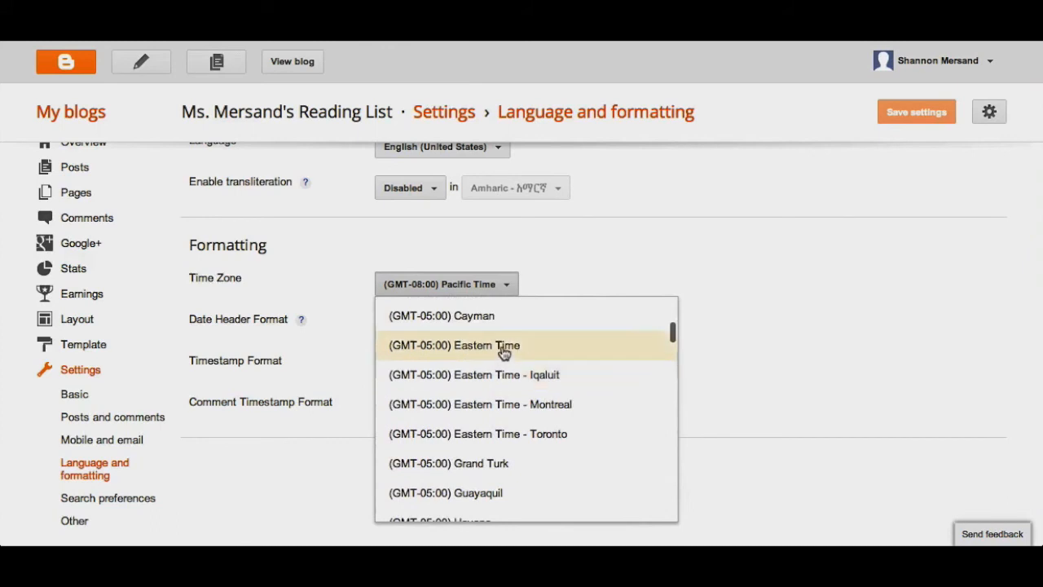
left_click(504, 351)
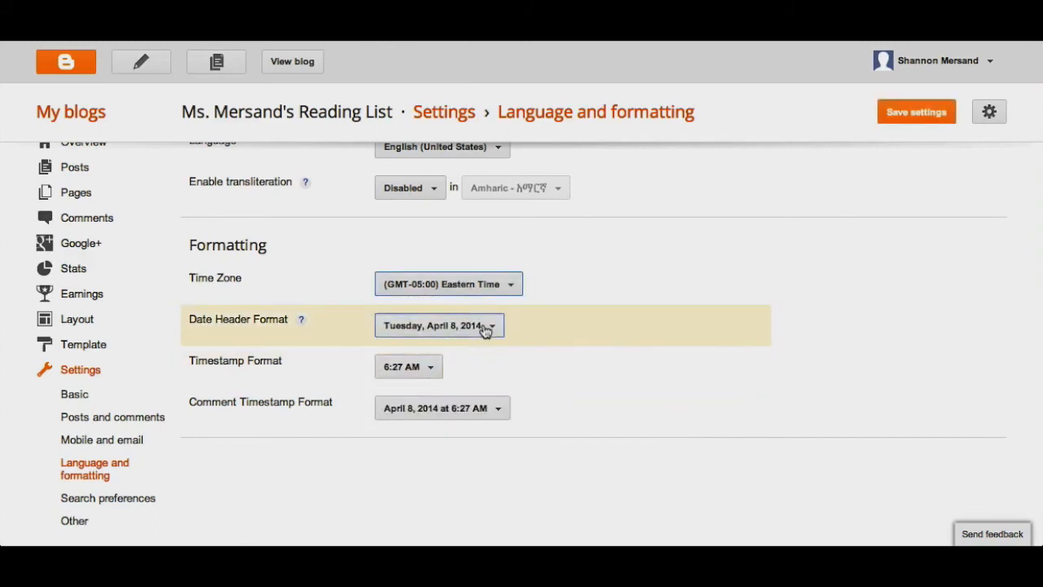
Step: Check the available date header and timestamp formats without choosing different ones
left_click(486, 328)
left_click(573, 320)
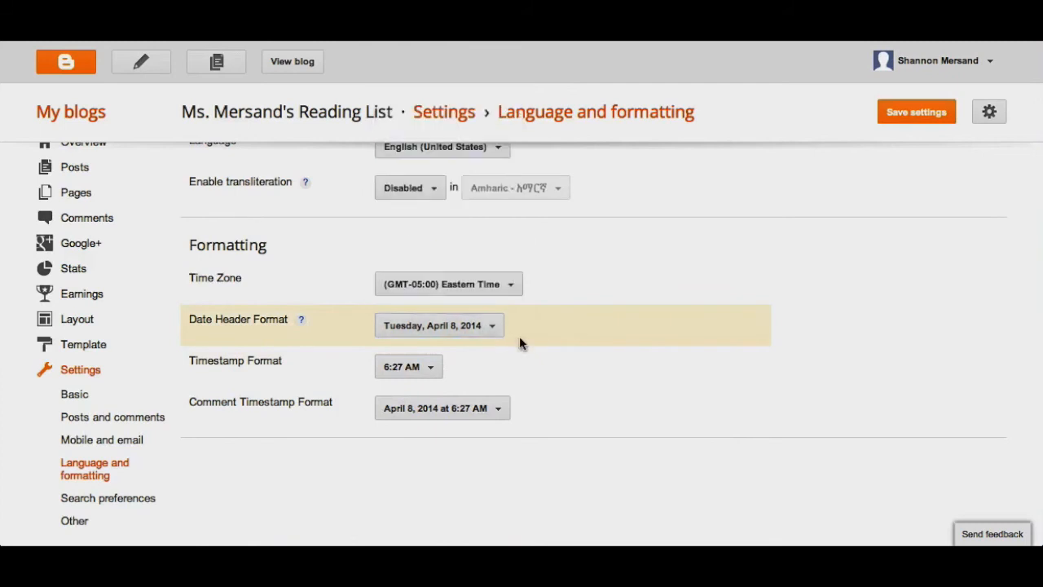
left_click(411, 368)
left_click(484, 374)
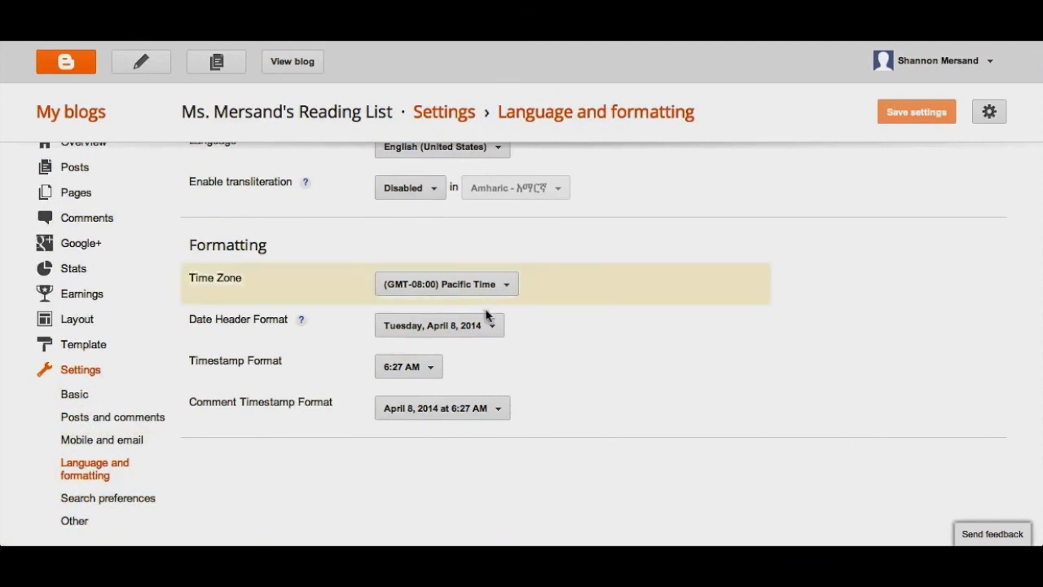
Step: Choose (GMT-05:00) Eastern Time again as the time zone in the formatting settings
left_click(477, 289)
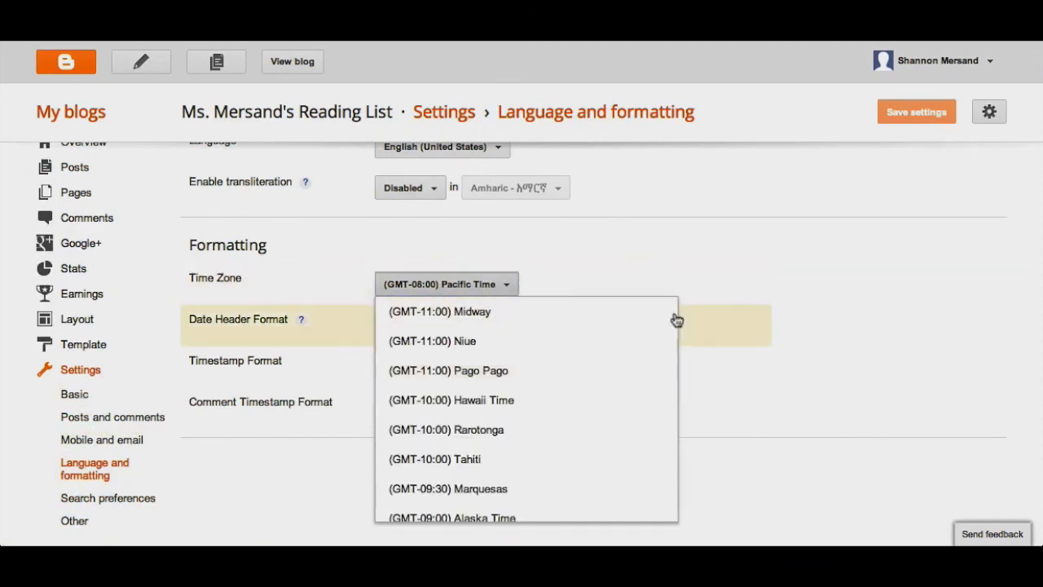
scroll(628, 421, "down", 4)
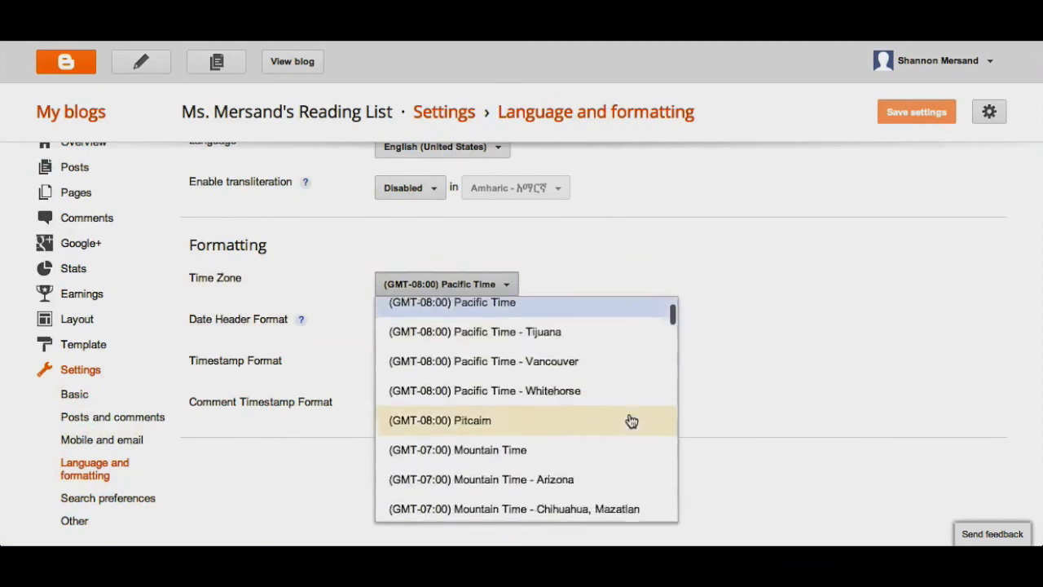
scroll(631, 421, "down", 8)
scroll(631, 421, "down", 4)
left_click(489, 363)
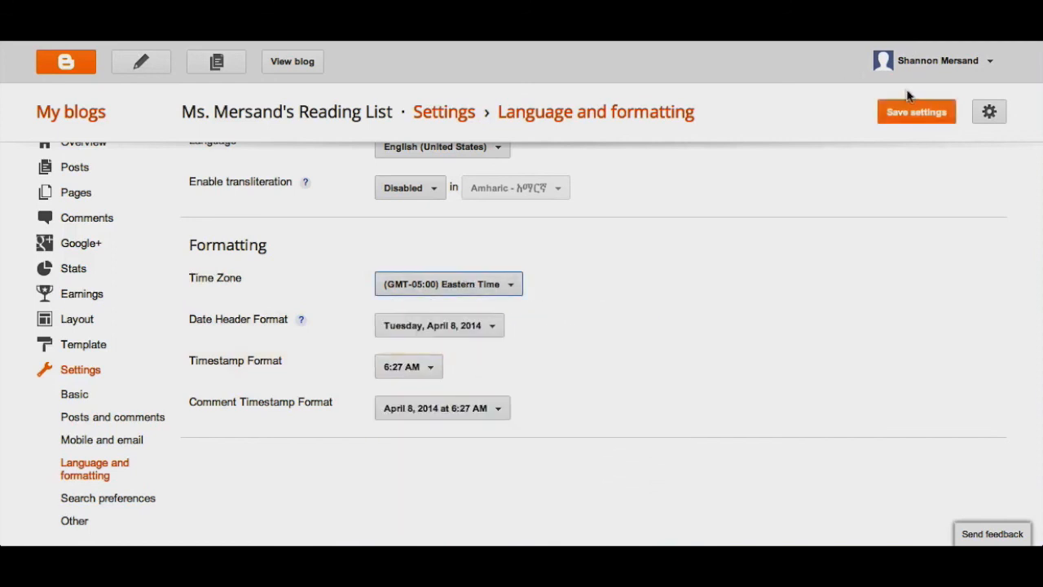